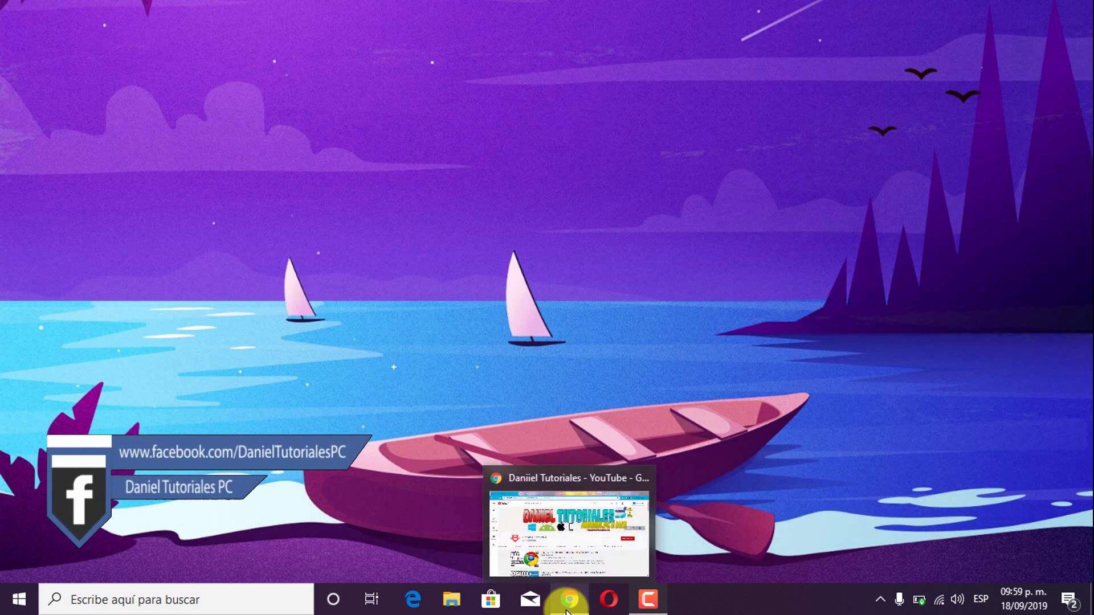
# - Open Chrome and browse the YouTube channel's video results for ACELERAR CHROME, minimizing the window when done
pyautogui.click(568, 605)
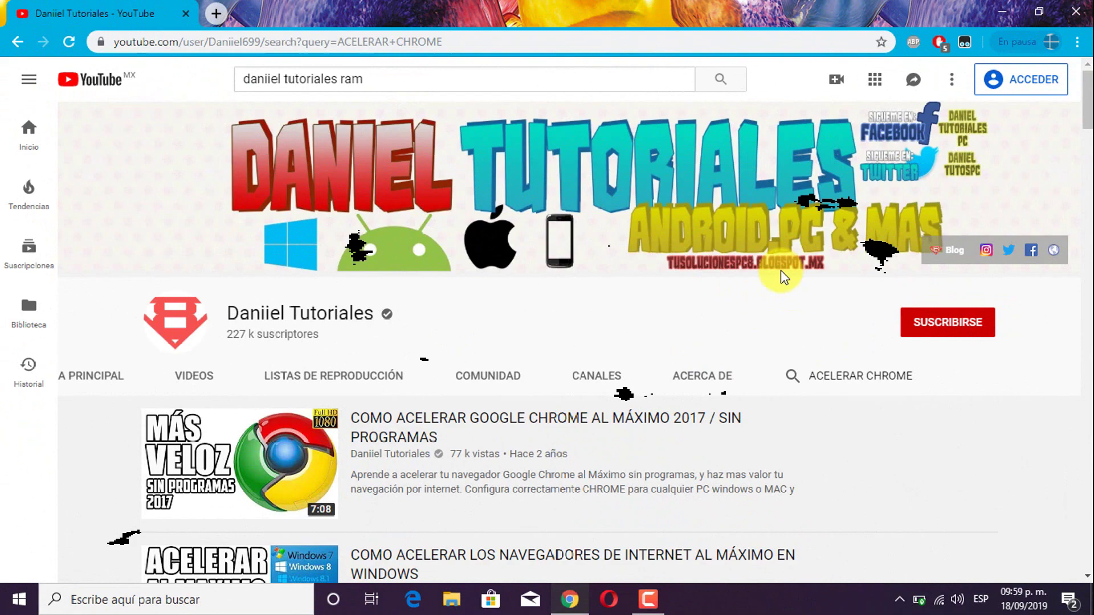
pyautogui.scroll(-5, 812, 333)
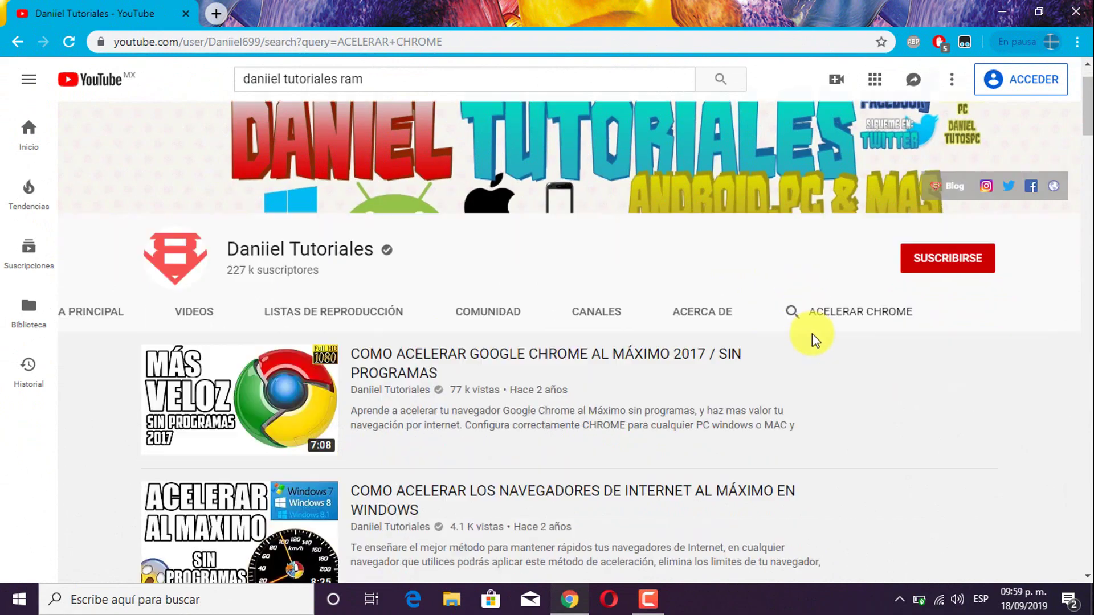
pyautogui.scroll(-13, 892, 373)
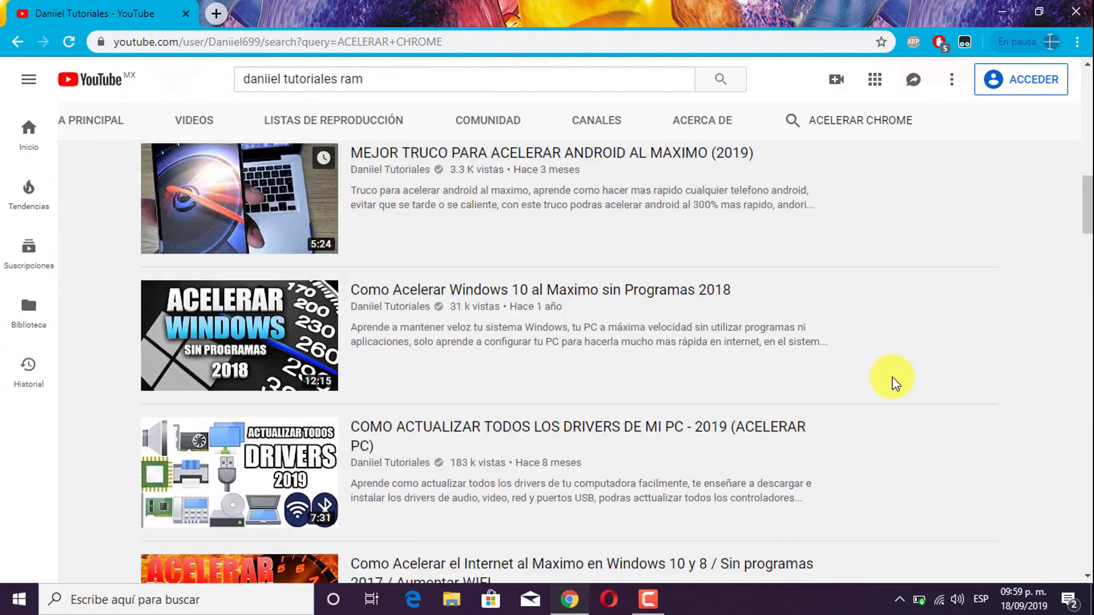
pyautogui.scroll(-12, 894, 387)
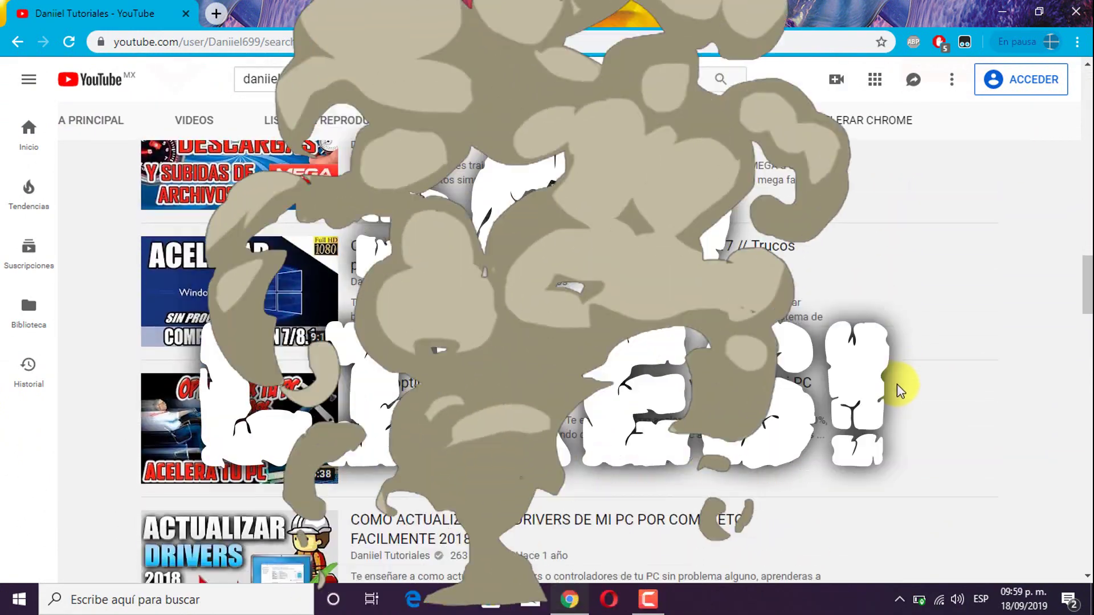
pyautogui.scroll(-12, 897, 388)
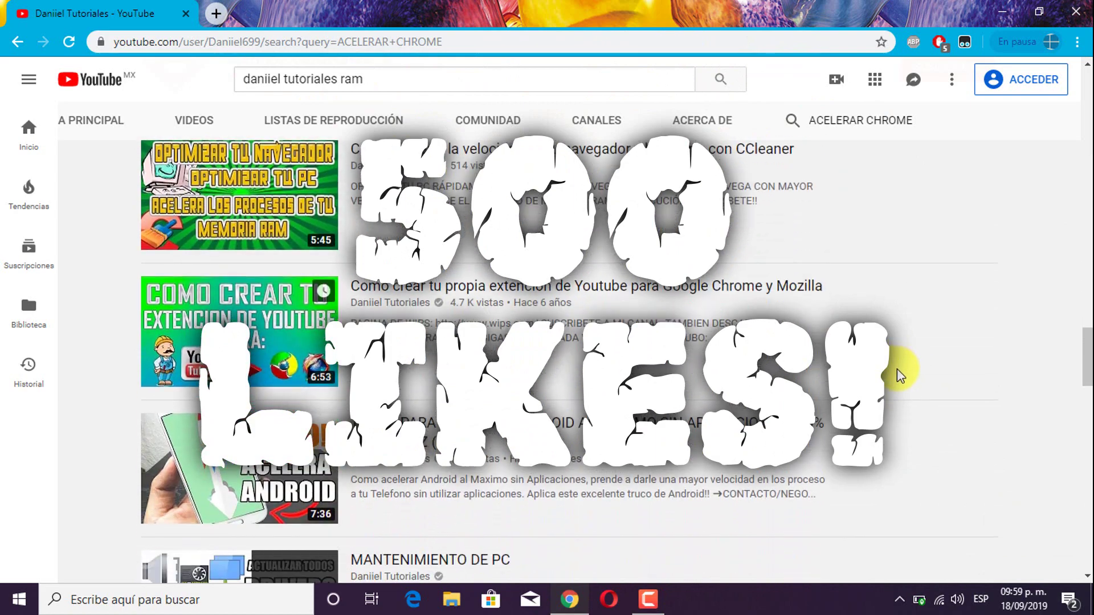
pyautogui.scroll(-12, 897, 376)
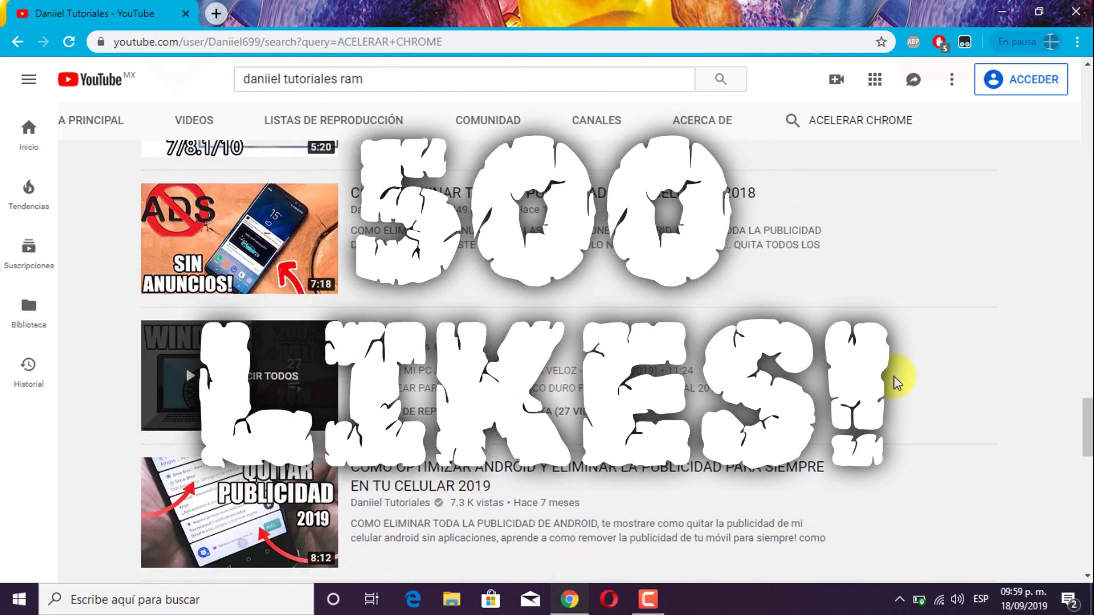
pyautogui.scroll(-6, 897, 379)
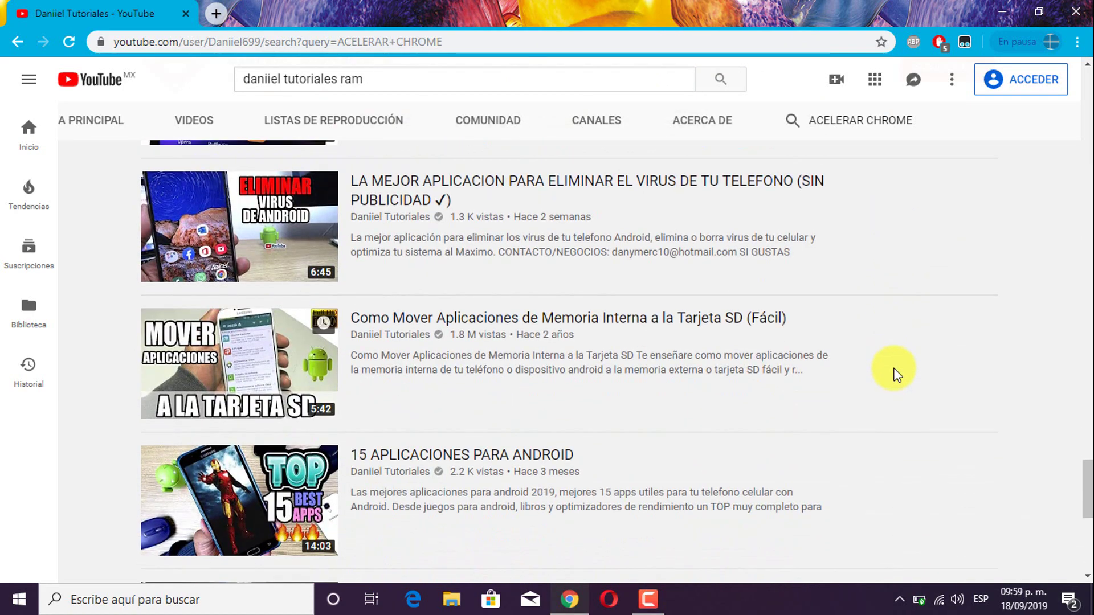
pyautogui.scroll(3, 895, 367)
pyautogui.scroll(8, 896, 364)
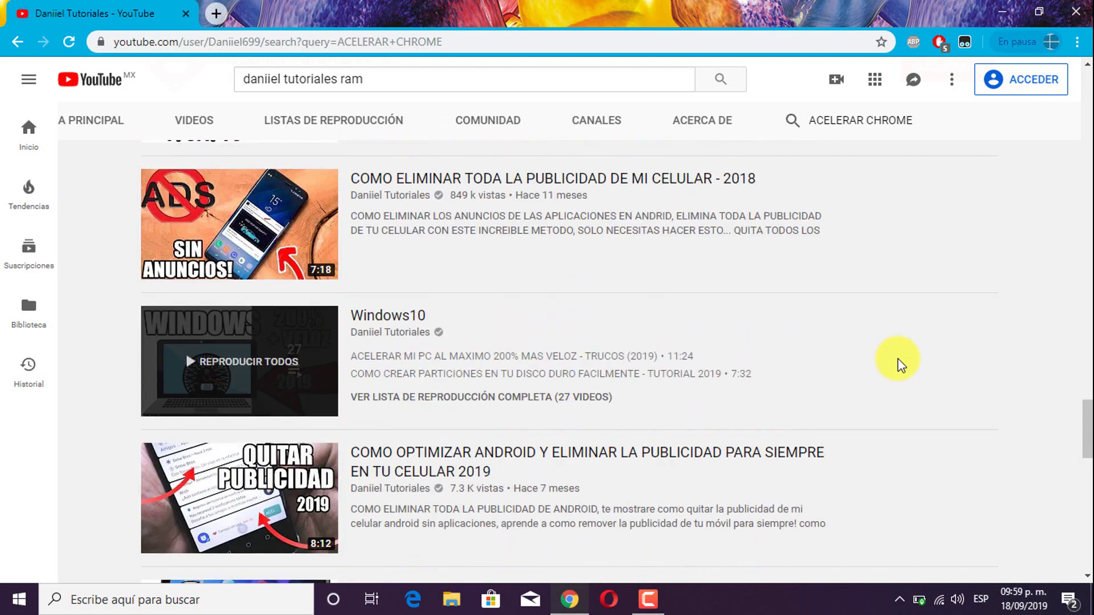
pyautogui.scroll(2, 897, 342)
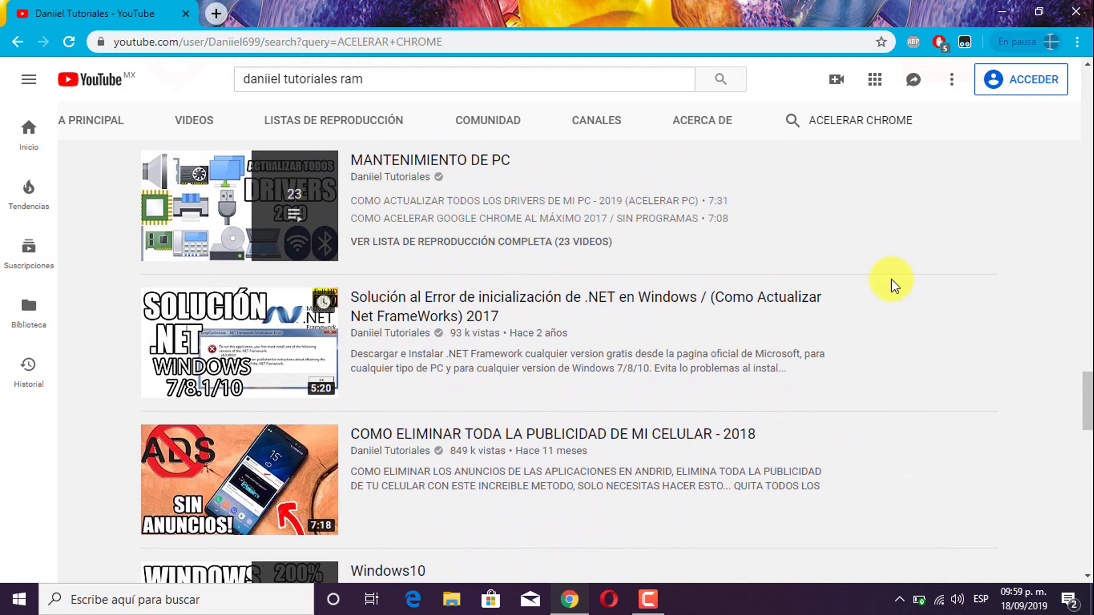
pyautogui.click(1000, 9)
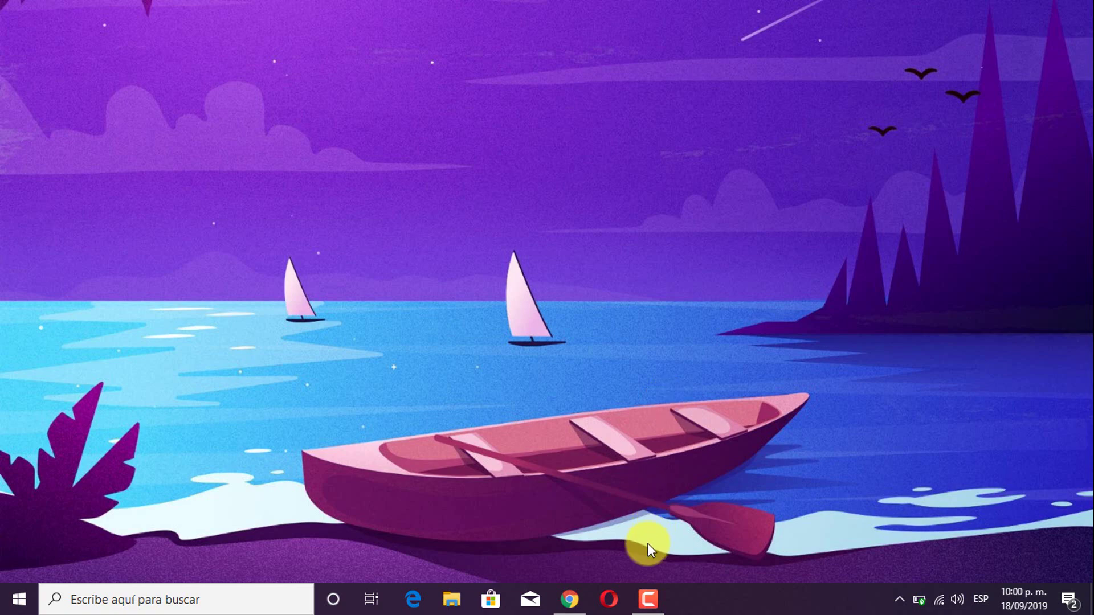
# - Bring the Chrome window back up and open the browser's Configuración page
pyautogui.click(572, 601)
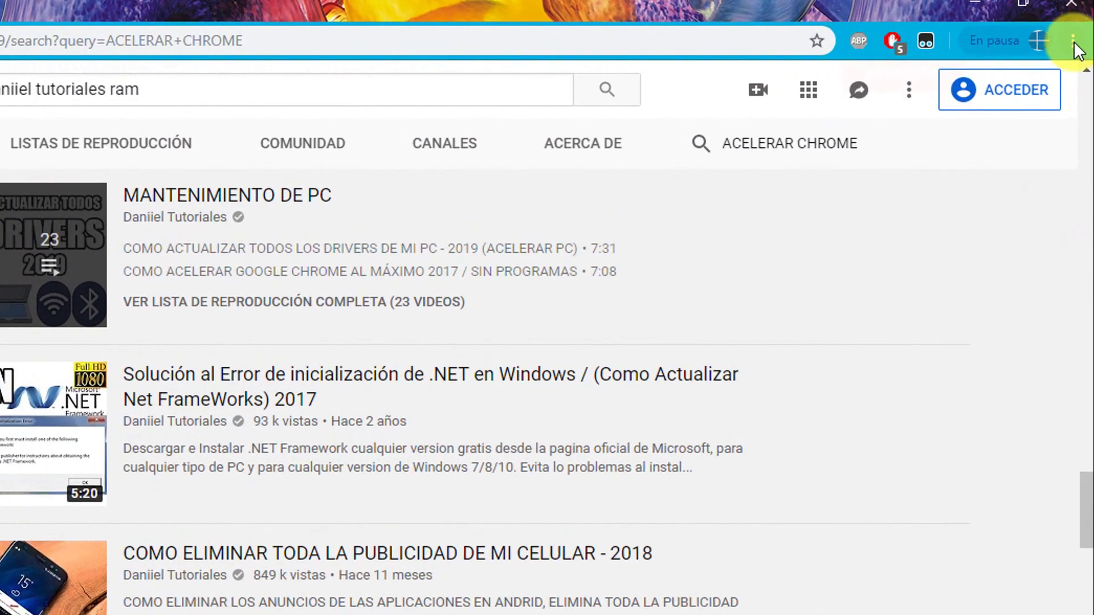
pyautogui.click(1078, 40)
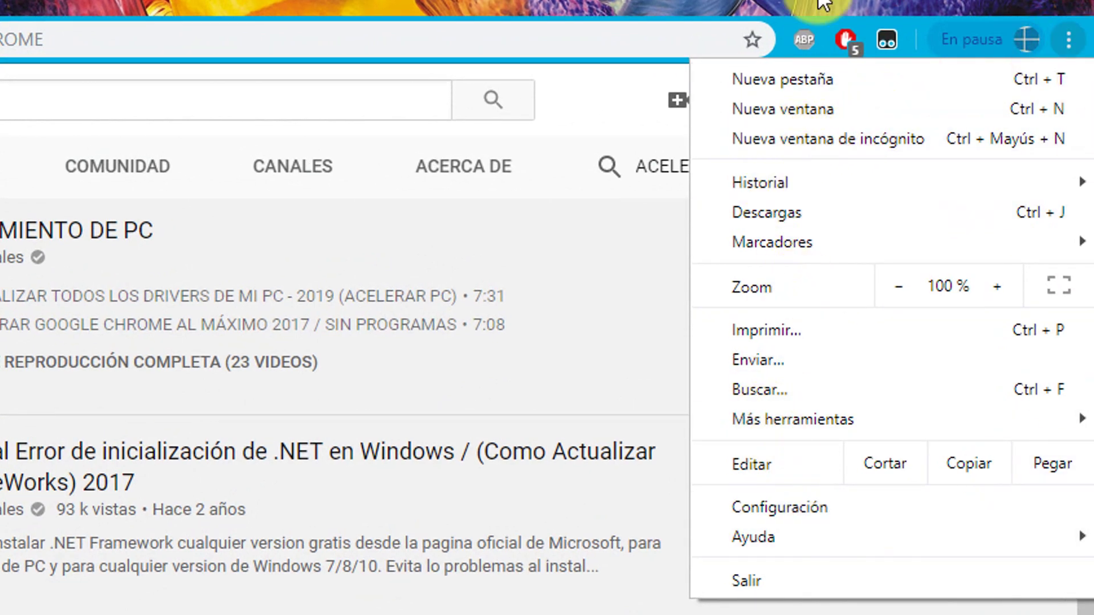
pyautogui.click(779, 504)
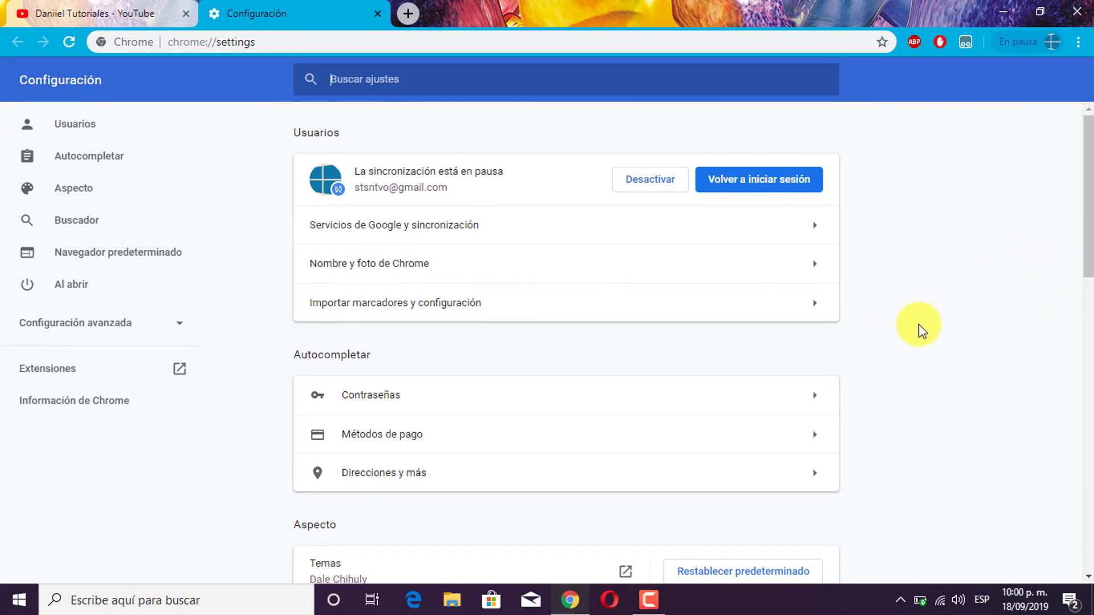
# - Expand Configuración avanzada and go to the Privacidad y seguridad section
pyautogui.scroll(-6, 916, 330)
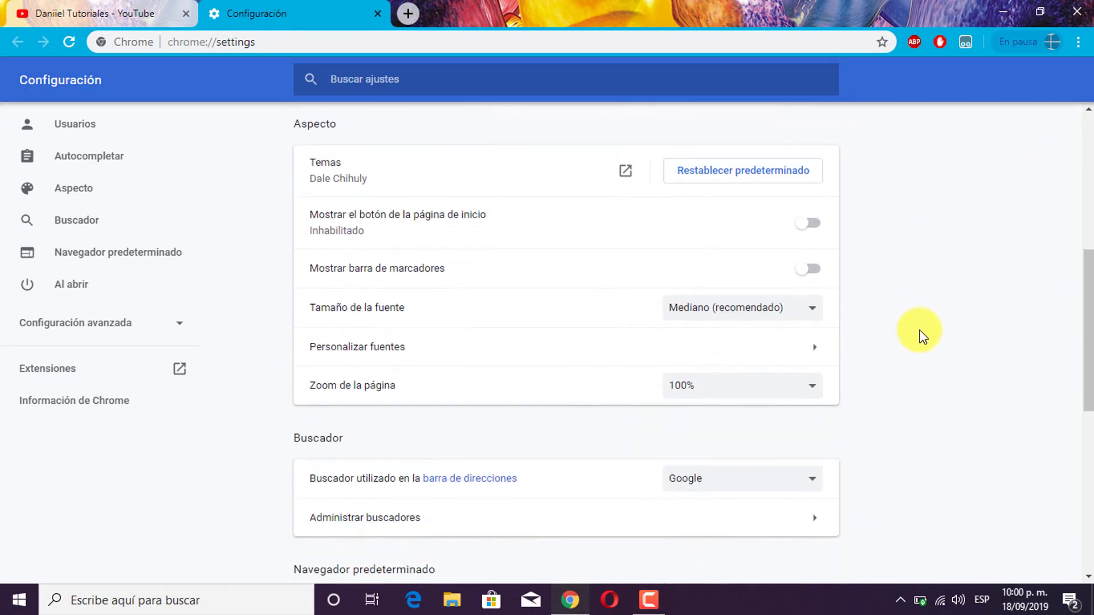
pyautogui.scroll(-4, 923, 342)
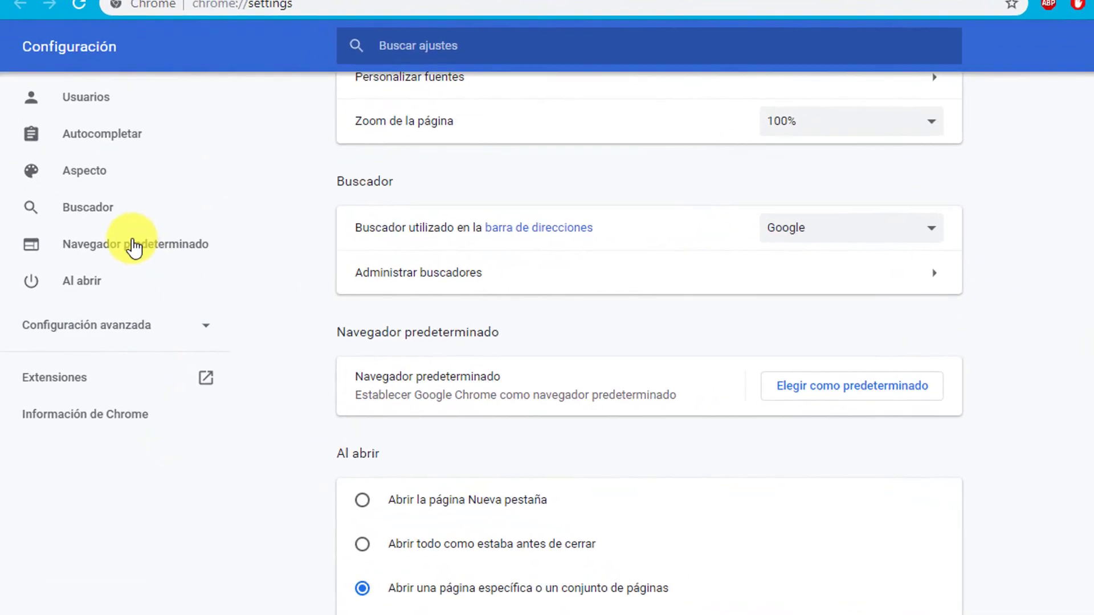
pyautogui.click(143, 331)
pyautogui.scroll(-2, 347, 273)
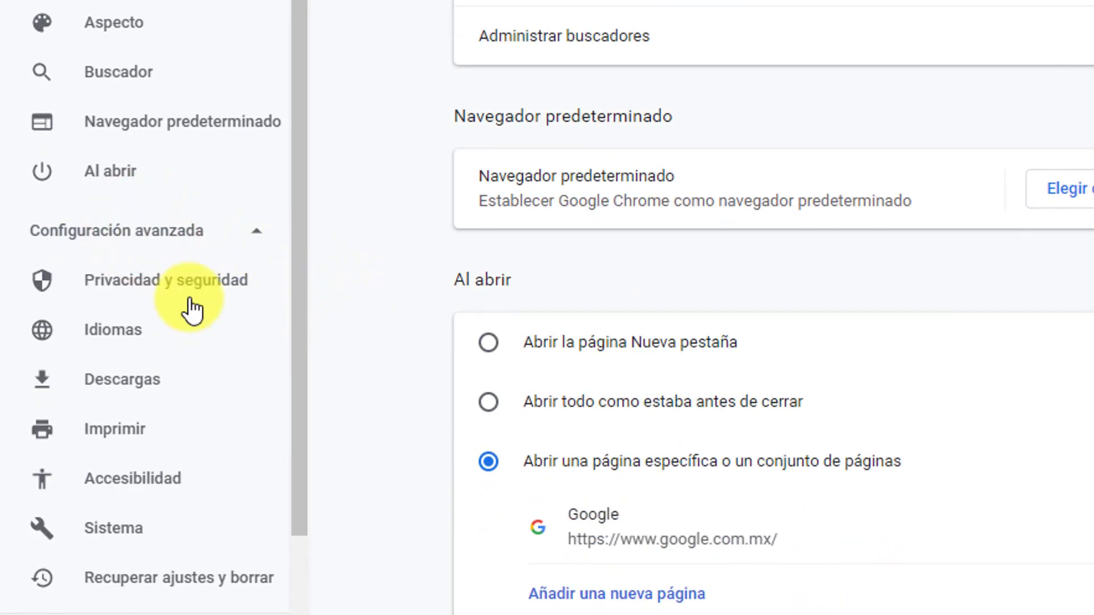
pyautogui.click(180, 285)
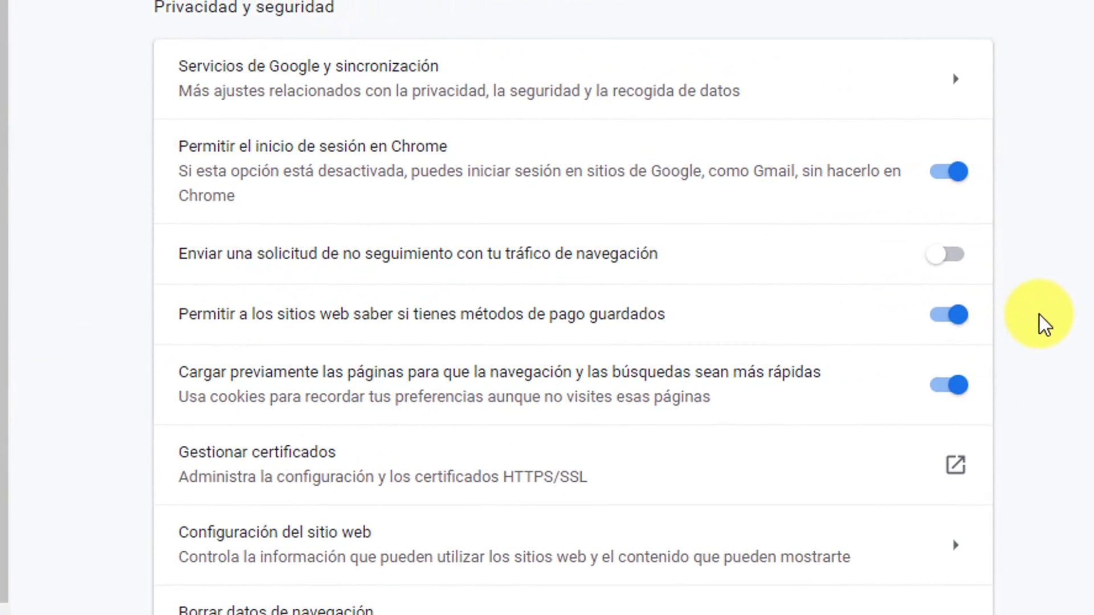
# - Review the Privacidad y seguridad options and the Servicios de Google y sincronización page, returning to the main list
pyautogui.scroll(-3, 1039, 319)
pyautogui.scroll(-8, 1067, 454)
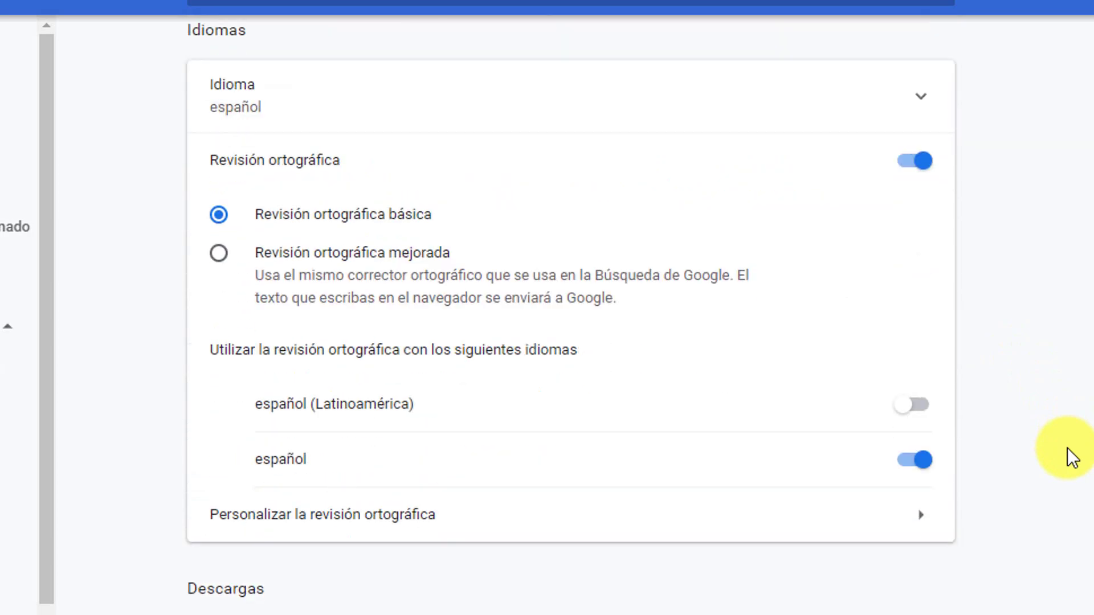
pyautogui.scroll(14, 1068, 454)
pyautogui.scroll(-2, 994, 378)
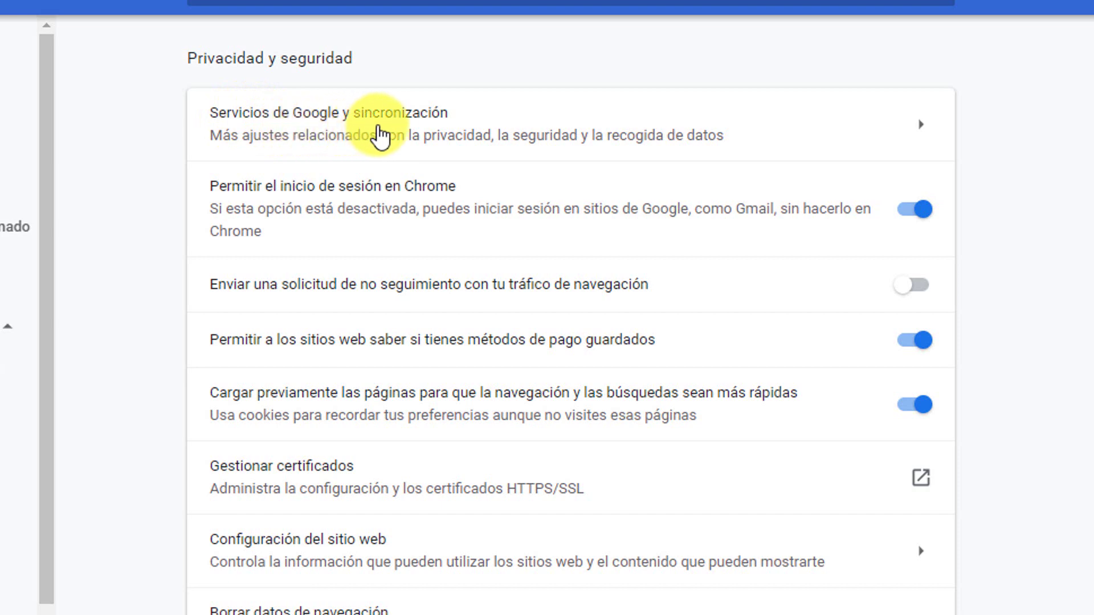
pyautogui.click(893, 130)
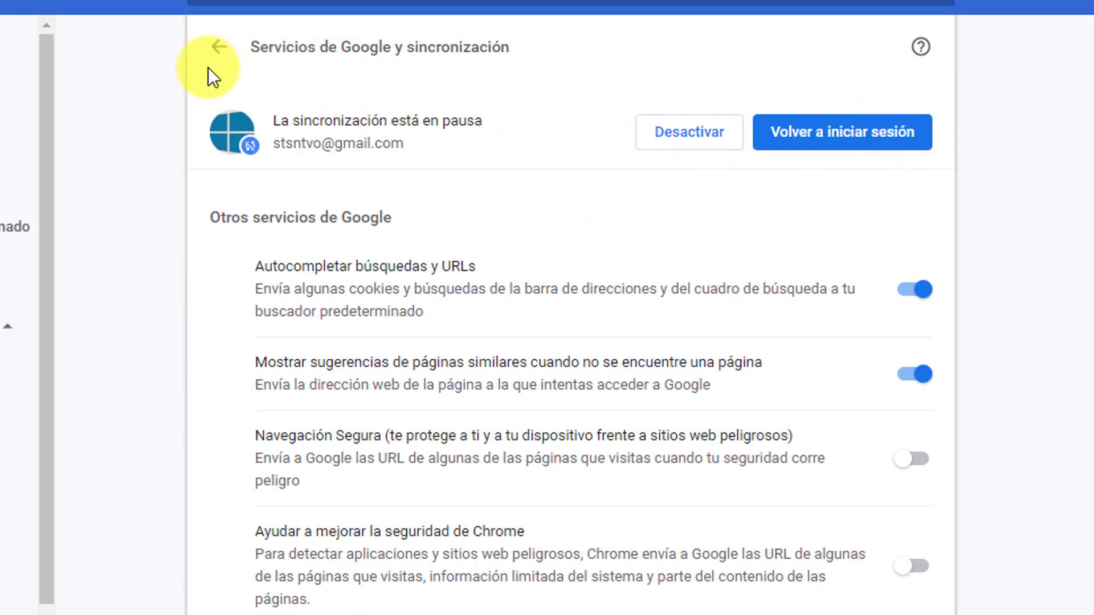
pyautogui.click(209, 49)
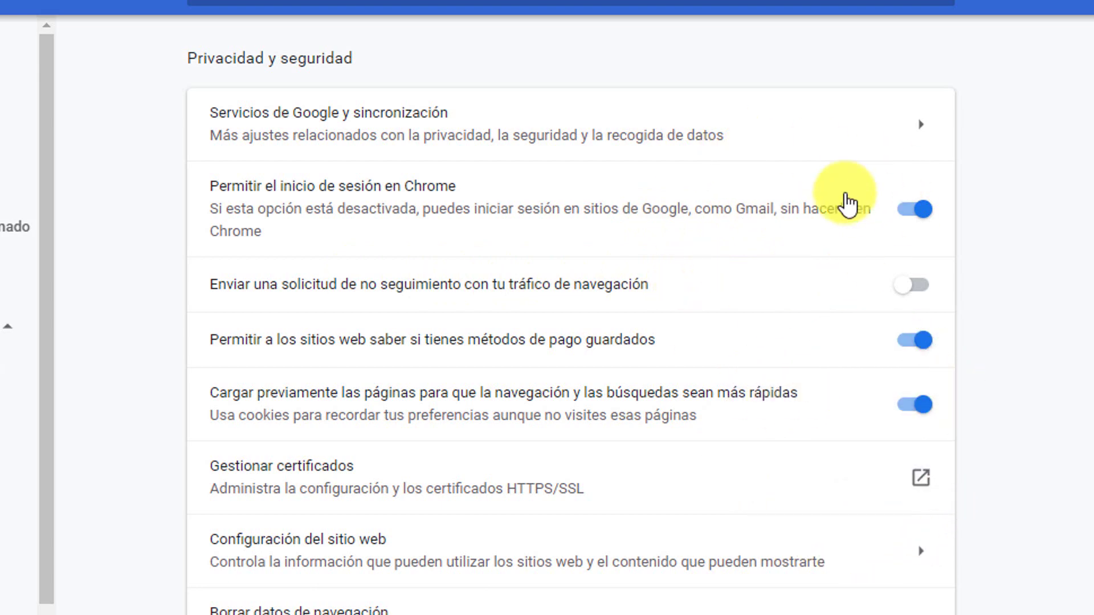
# - Switch the option that lets websites know about saved payment methods off and back on
pyautogui.scroll(-2, 1037, 279)
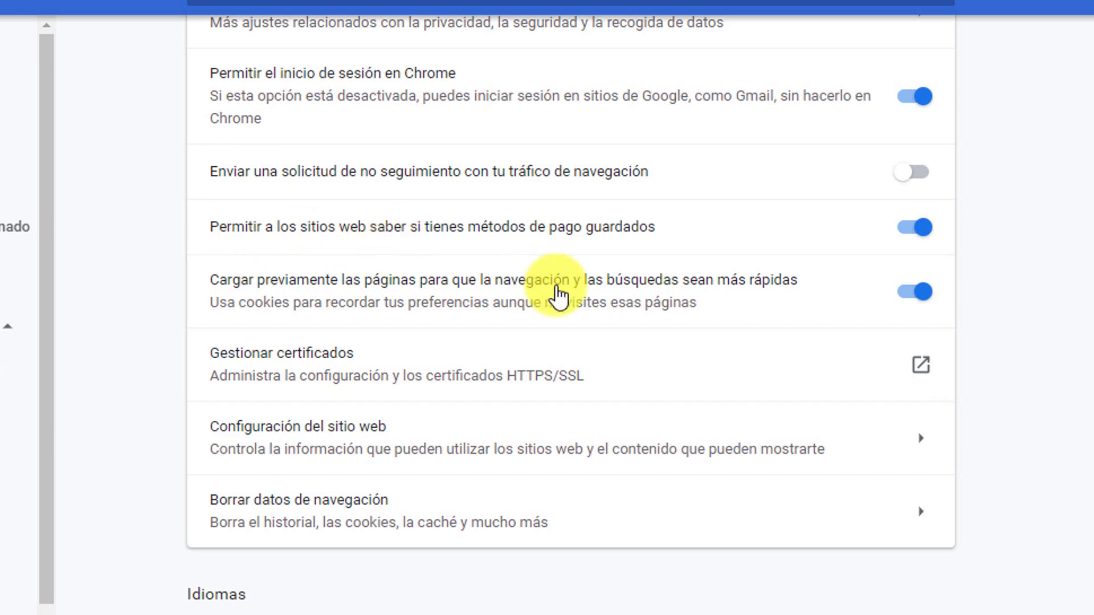
pyautogui.click(911, 235)
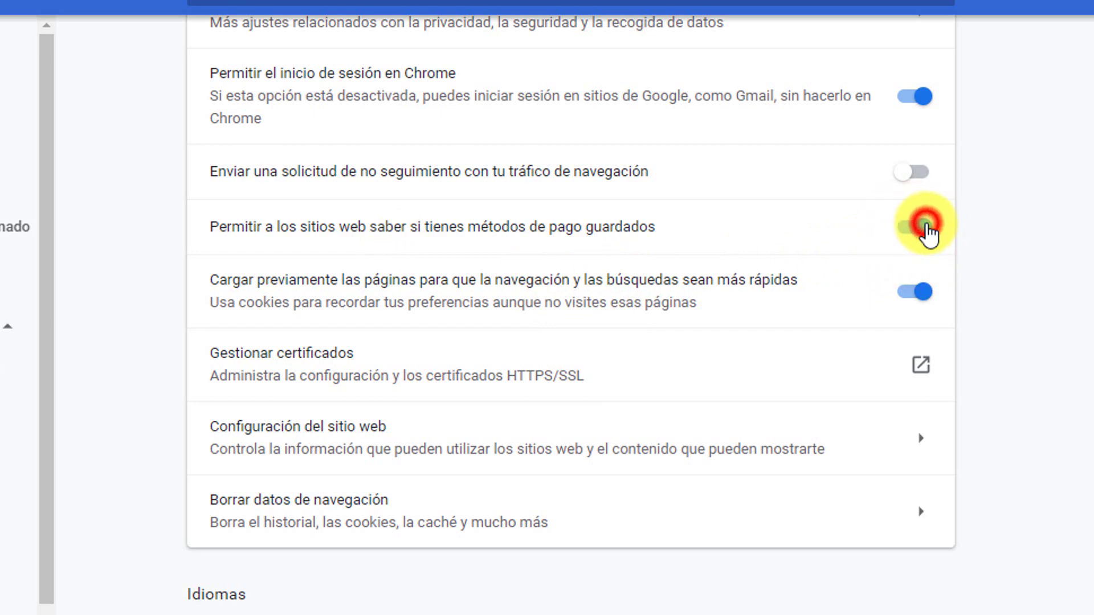
pyautogui.click(926, 228)
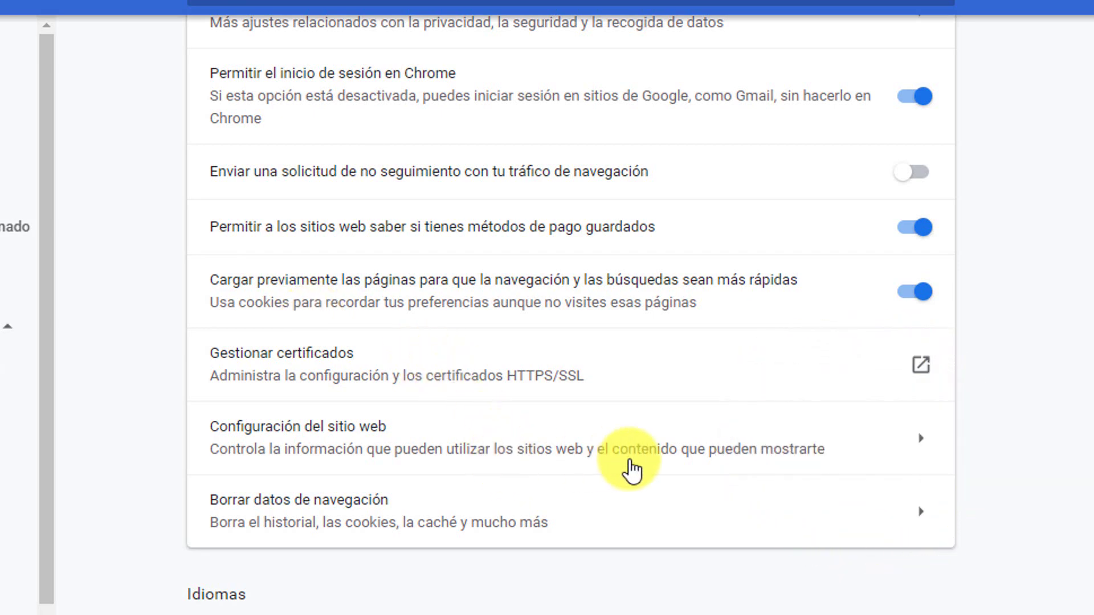
# - Examine the permissions under Configuración del sitio web, including the Cookies page, and return to the permissions list
pyautogui.scroll(-2, 629, 464)
pyautogui.click(560, 322)
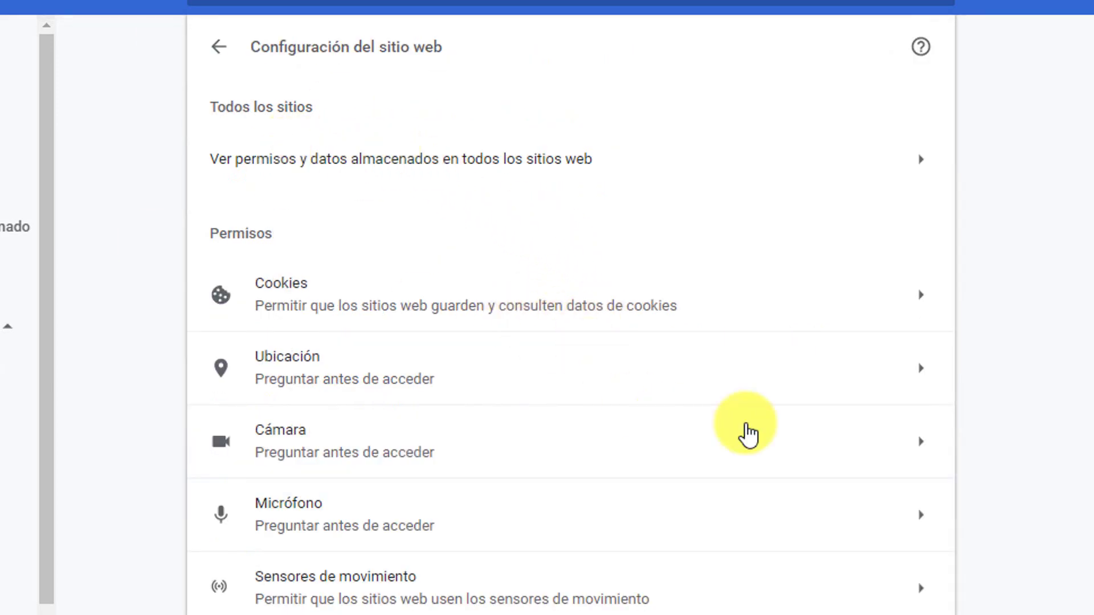
pyautogui.scroll(-4, 798, 413)
pyautogui.scroll(2, 781, 376)
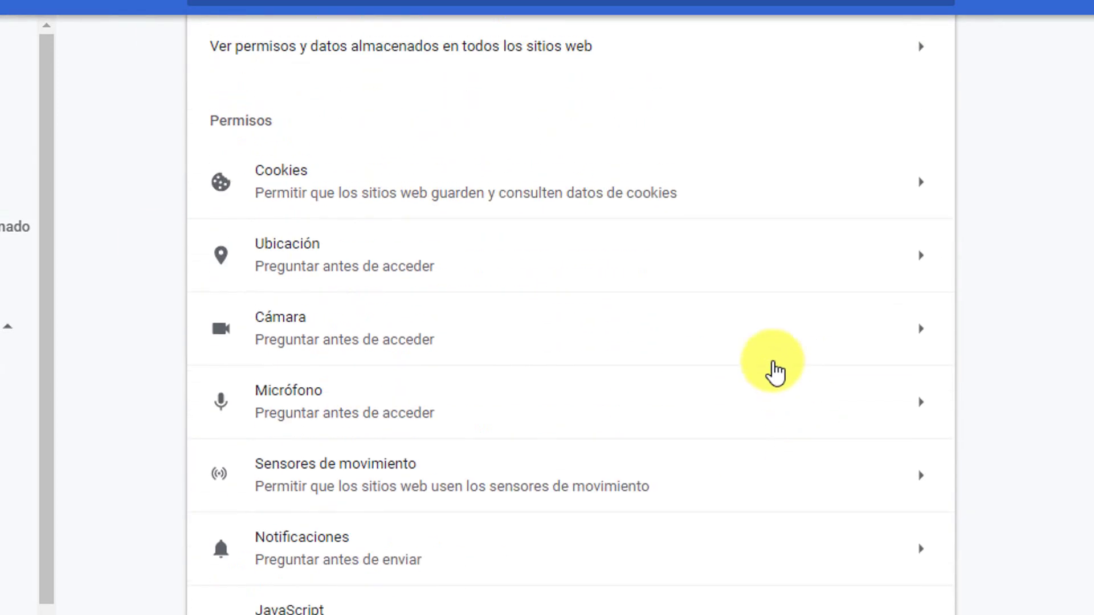
pyautogui.click(914, 198)
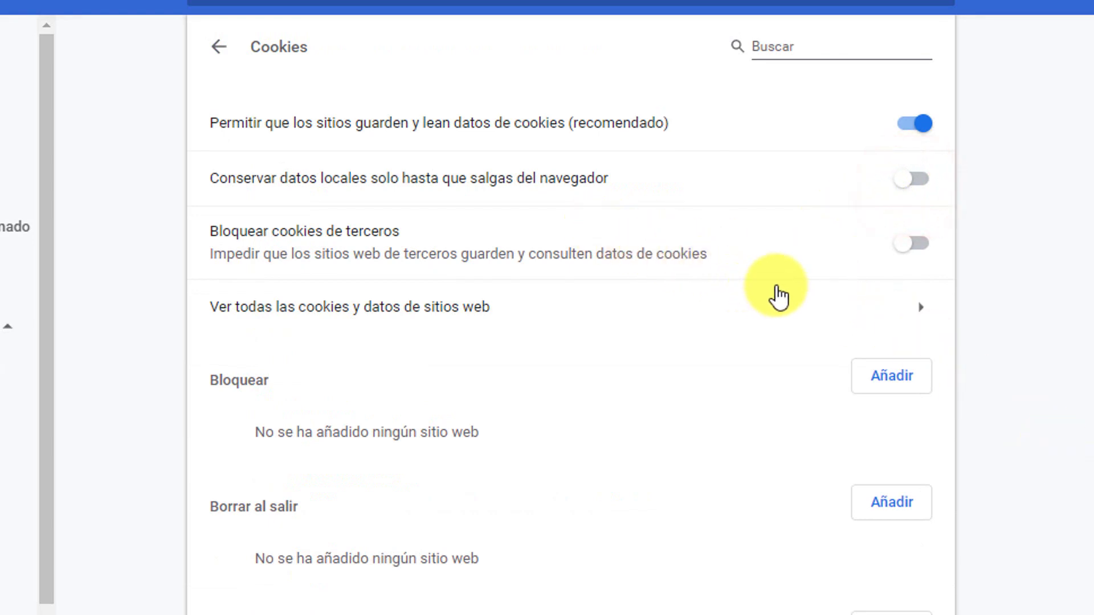
pyautogui.scroll(-2, 867, 370)
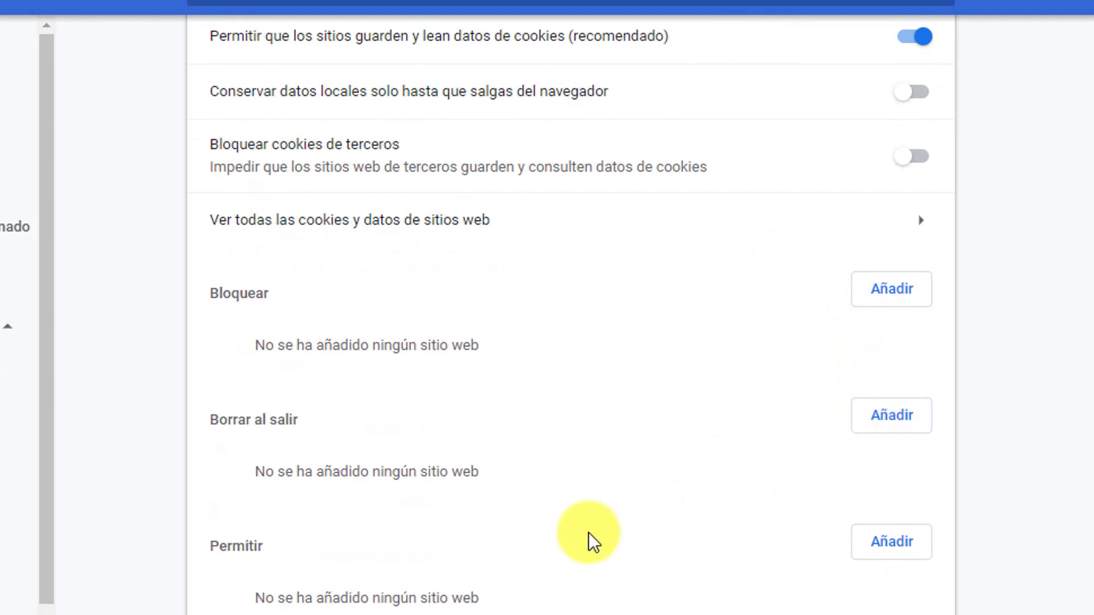
pyautogui.scroll(2, 620, 483)
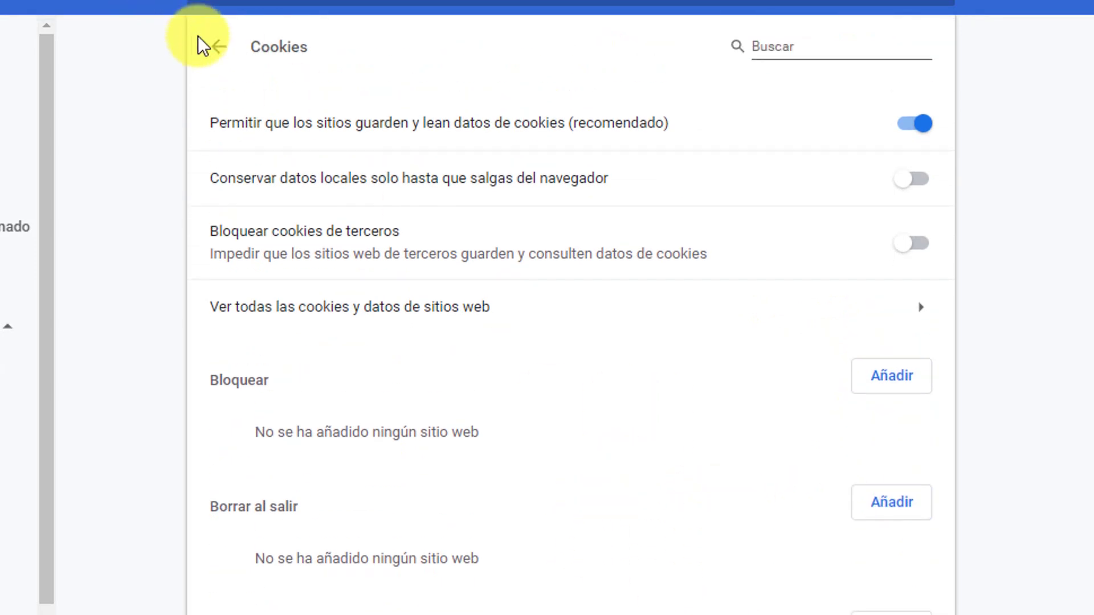
pyautogui.click(211, 49)
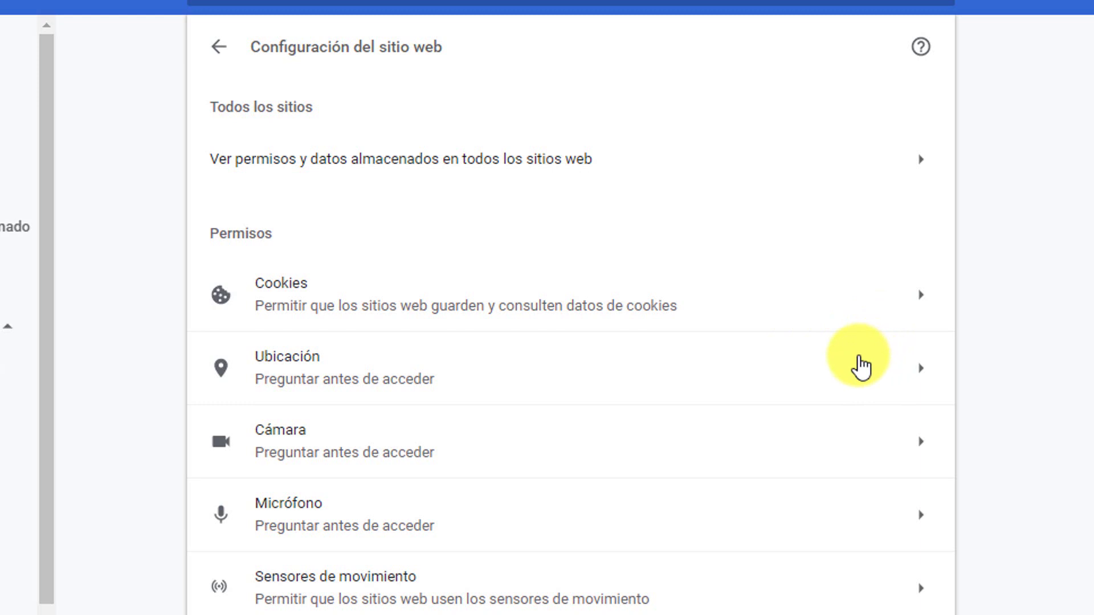
# - Leave the site permissions for the main settings page and expand Configuración avanzada
pyautogui.scroll(-2, 134, 450)
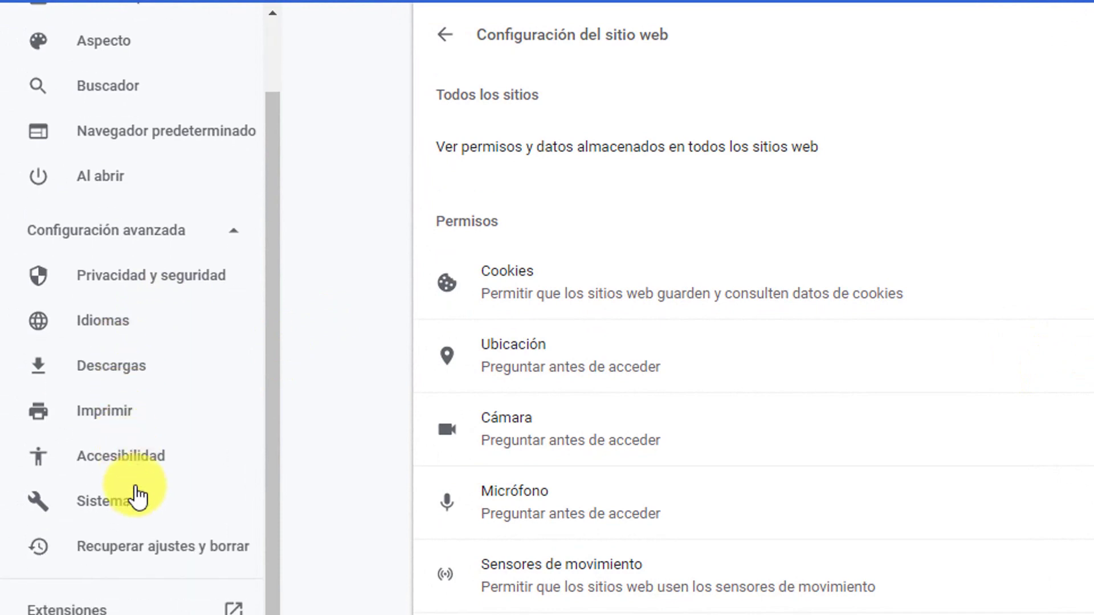
pyautogui.scroll(2, 182, 444)
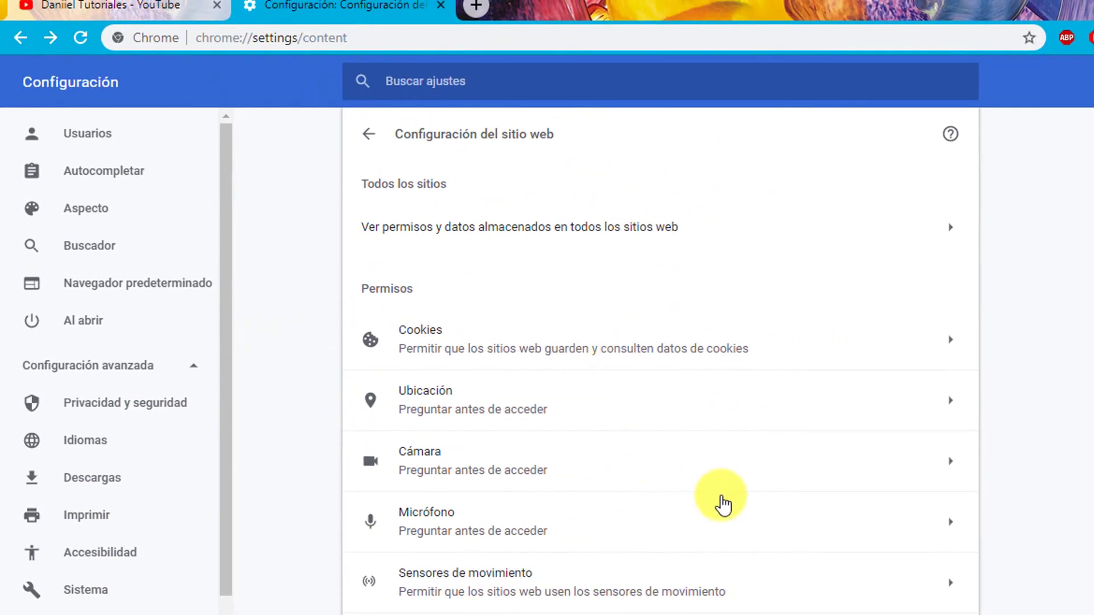
pyautogui.scroll(-4, 722, 504)
pyautogui.scroll(4, 630, 318)
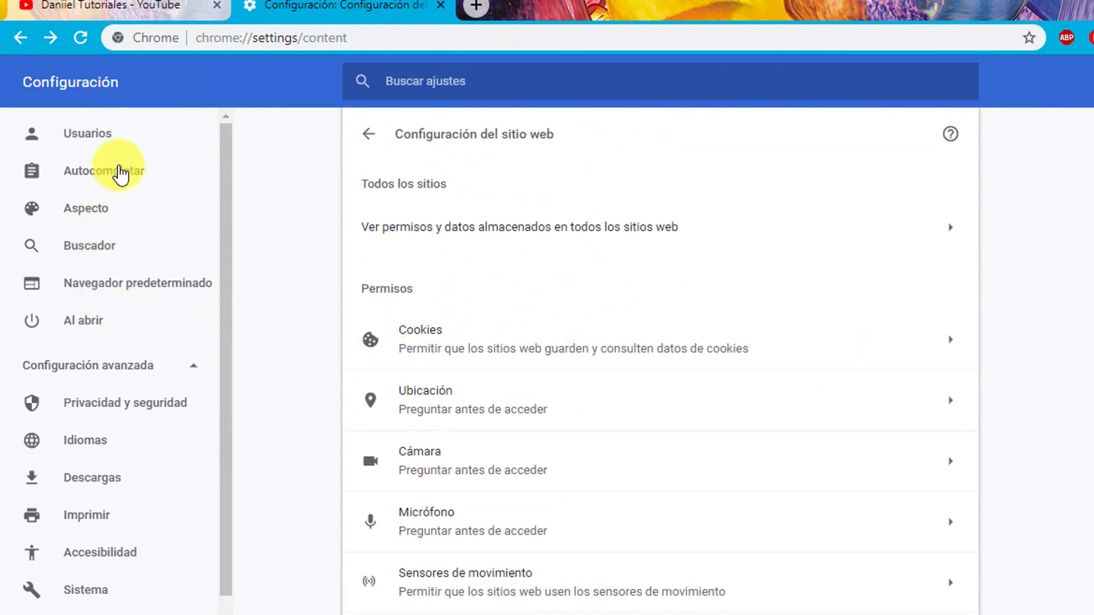
pyautogui.click(103, 224)
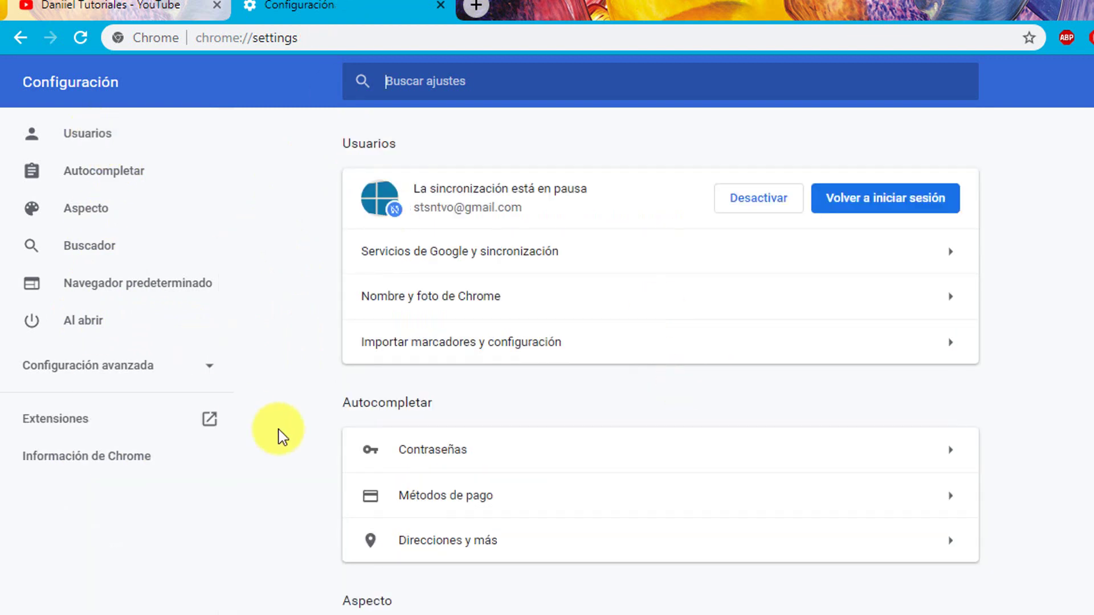
pyautogui.click(91, 367)
pyautogui.scroll(-1, 131, 456)
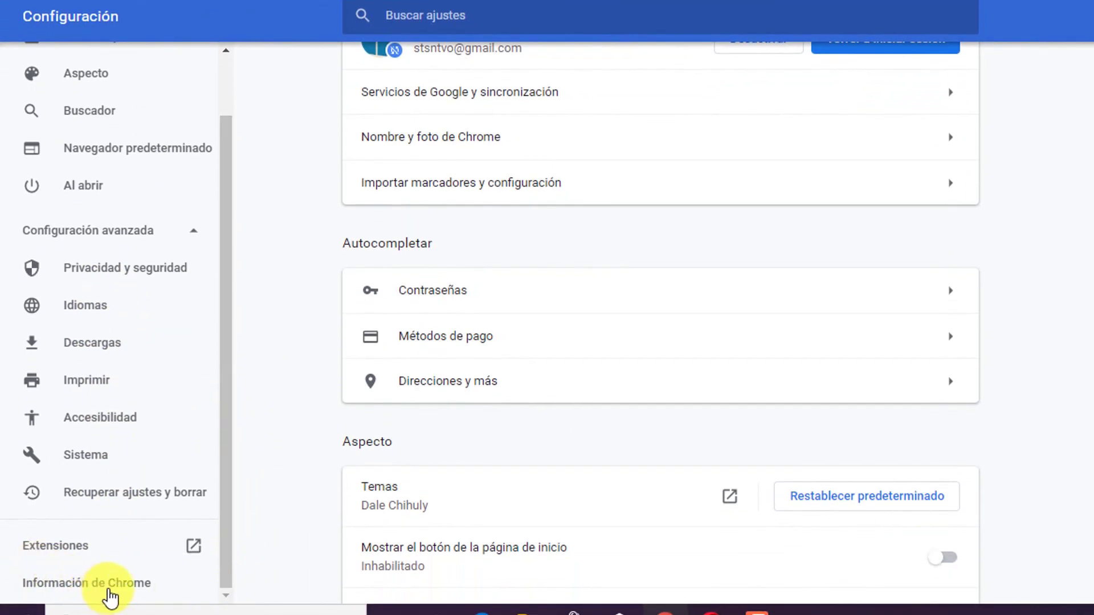
# - Search the settings for HISTORIAL and open Borrar datos de navegación
pyautogui.click(113, 579)
pyautogui.click(524, 18)
pyautogui.write('HIS')
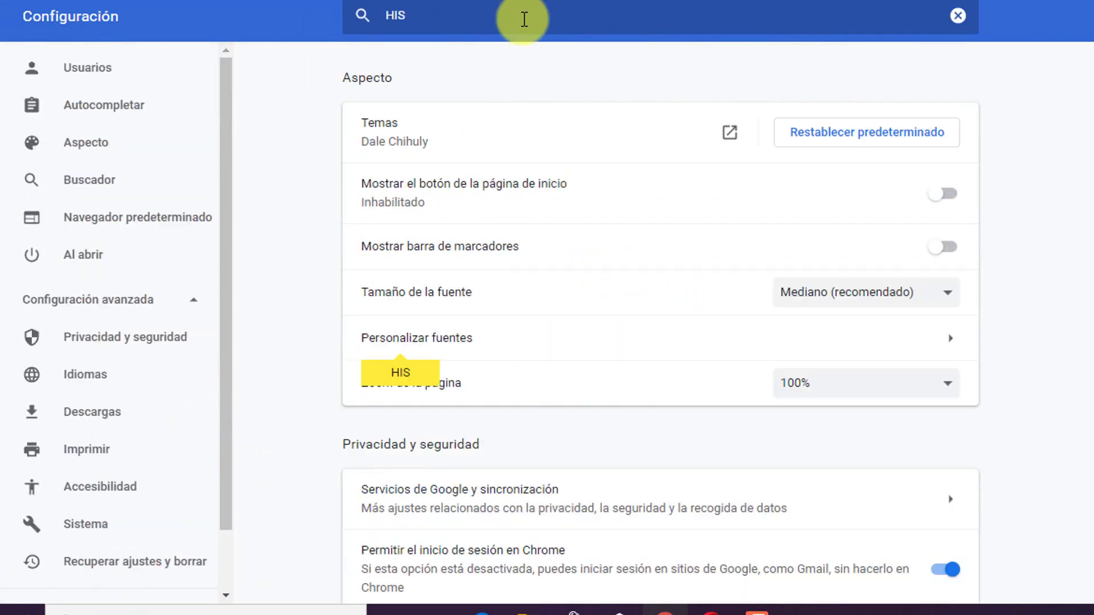
pyautogui.write('TORIAL')
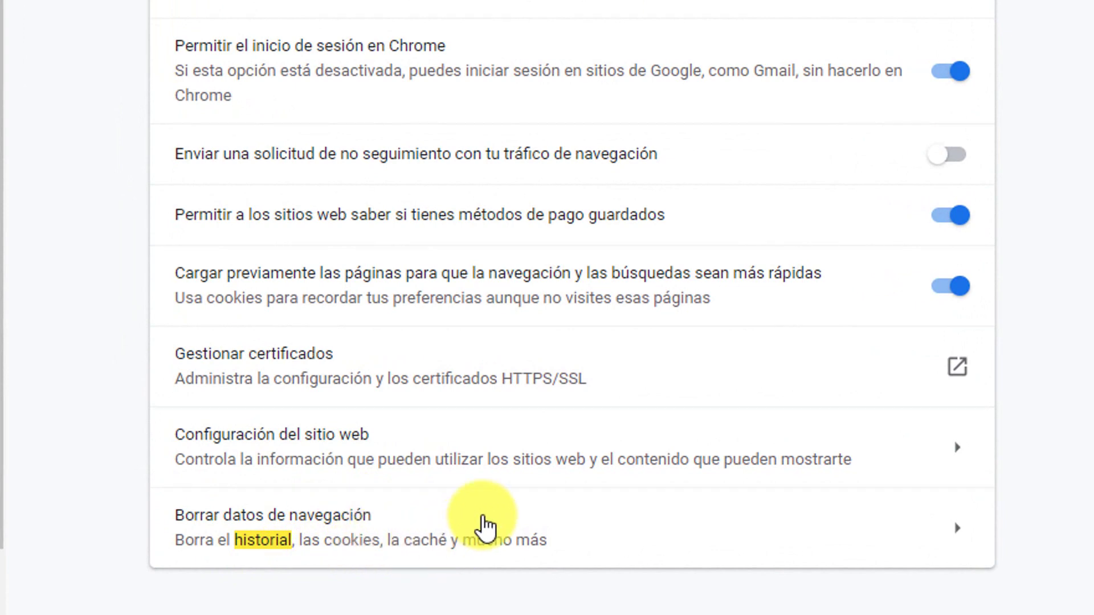
pyautogui.click(451, 542)
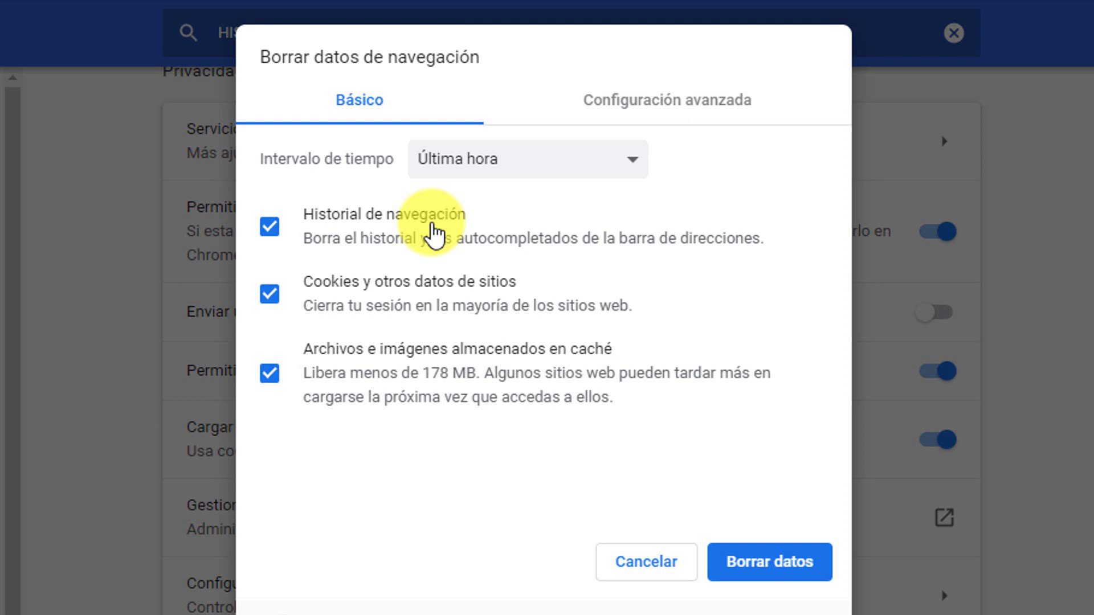
# - Set the time range for clearing browsing data to Desde siempre
pyautogui.click(584, 153)
pyautogui.click(482, 268)
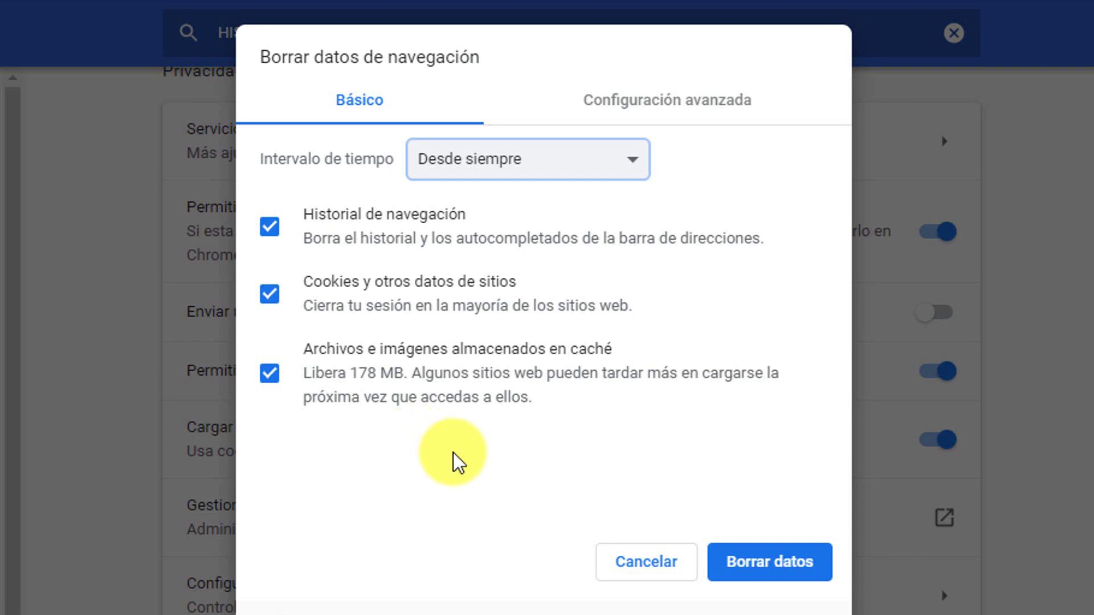
pyautogui.click(630, 164)
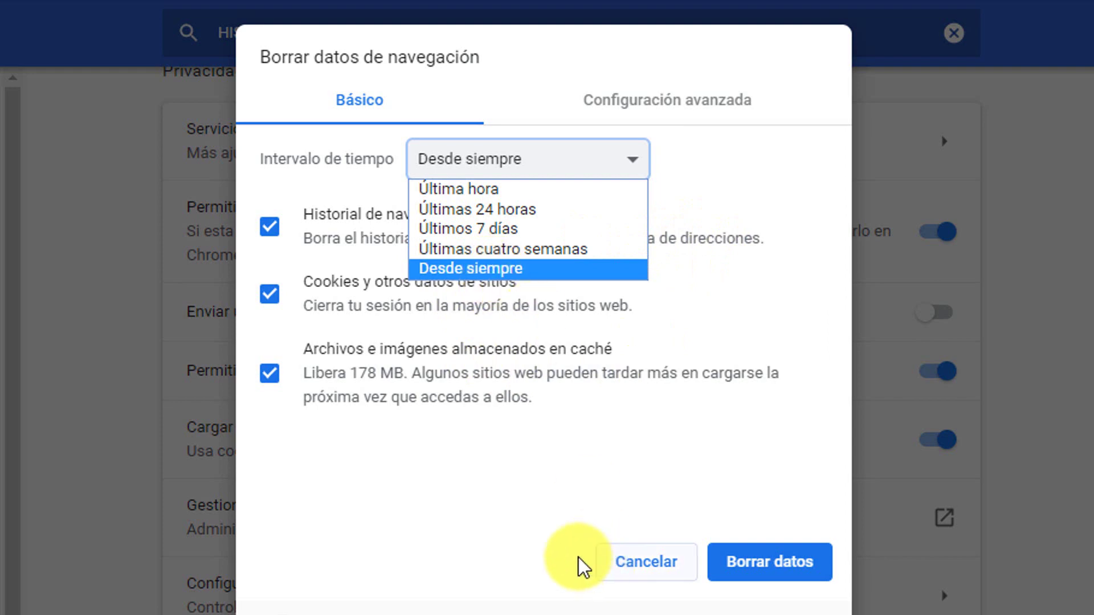
pyautogui.click(540, 552)
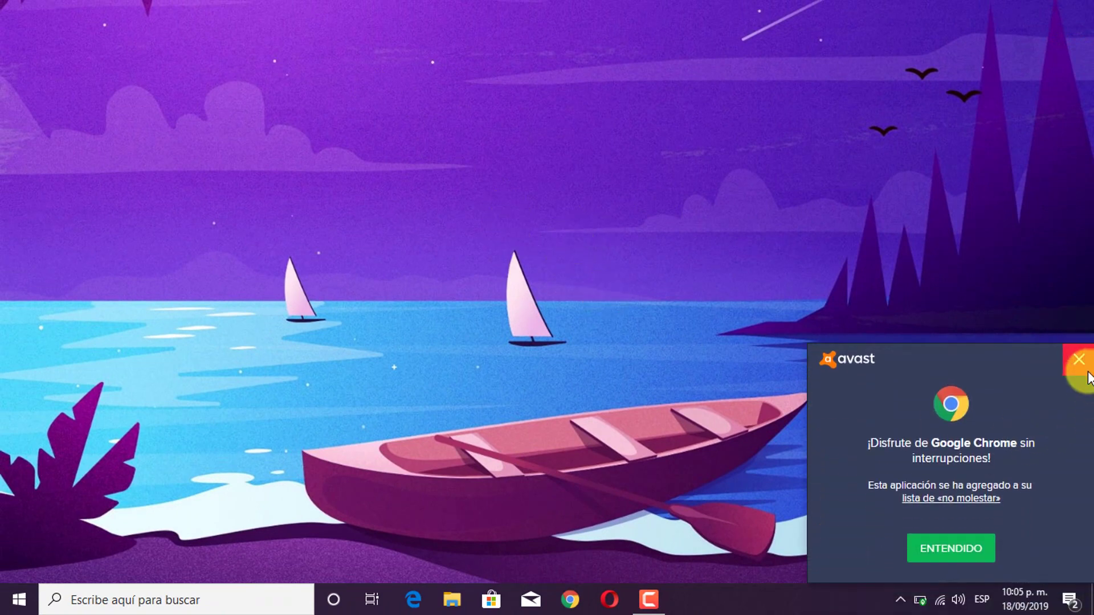
# - Dismiss the Avast notification and open the temporary files folder by running %TEMP%
pyautogui.click(1078, 360)
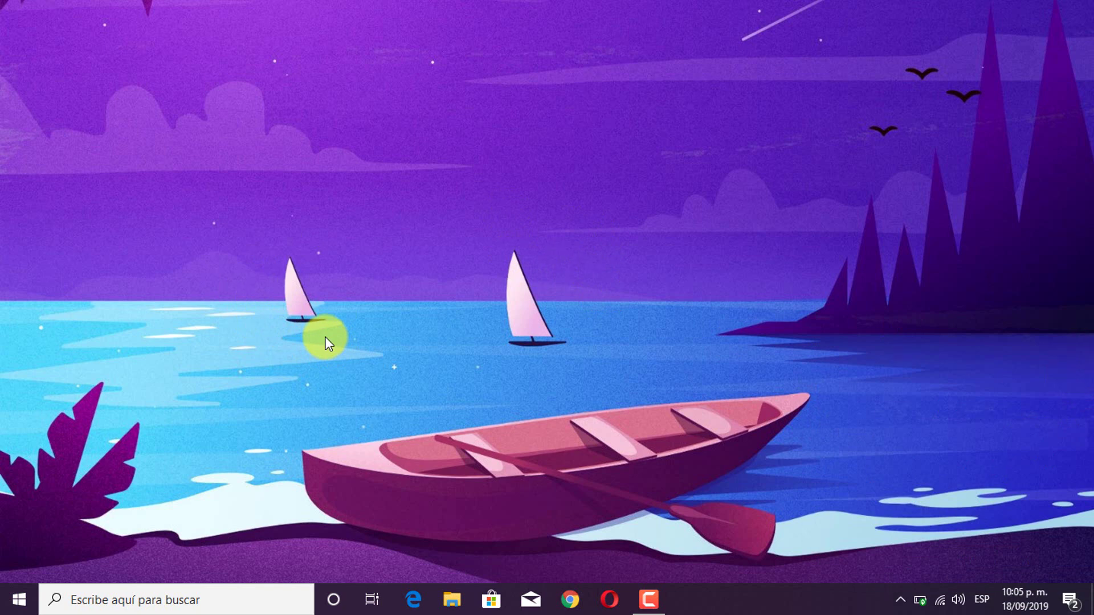
pyautogui.press('super+r')
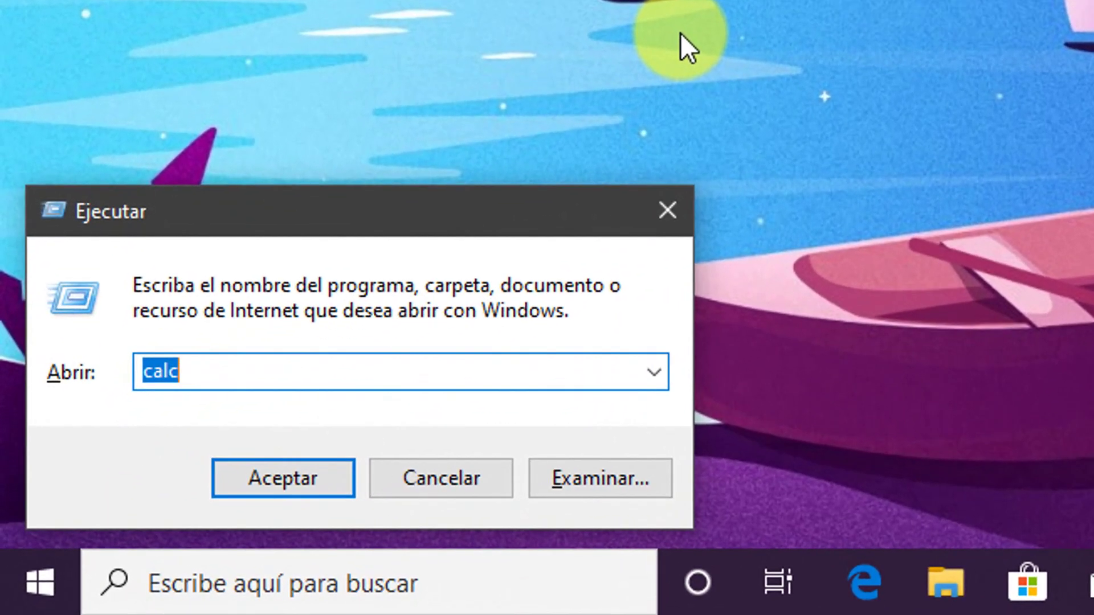
pyautogui.write('%TEM')
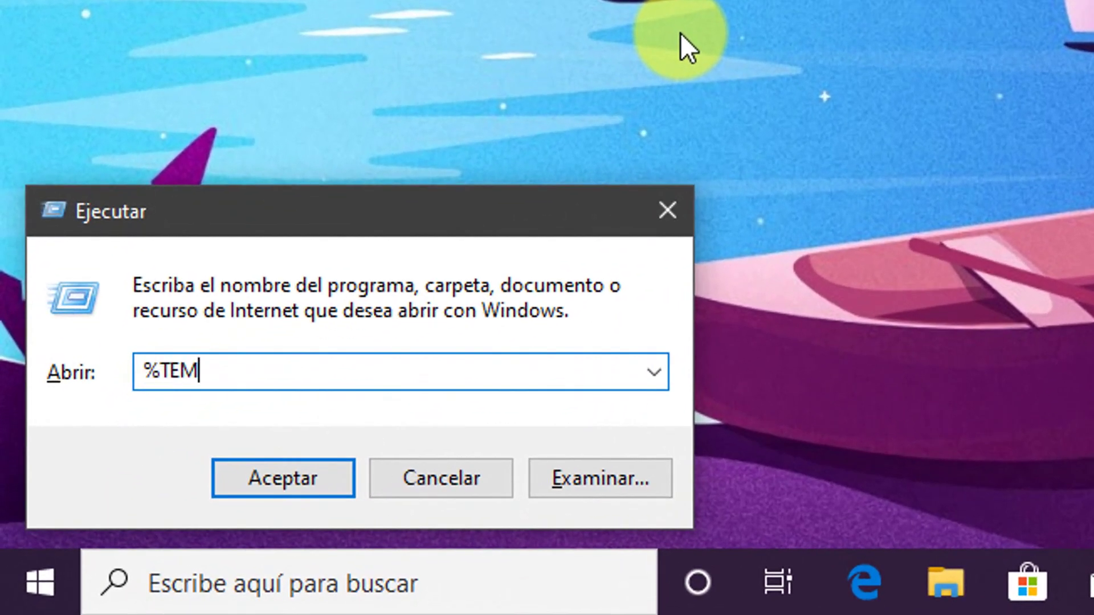
pyautogui.write('P%')
pyautogui.press('Return')
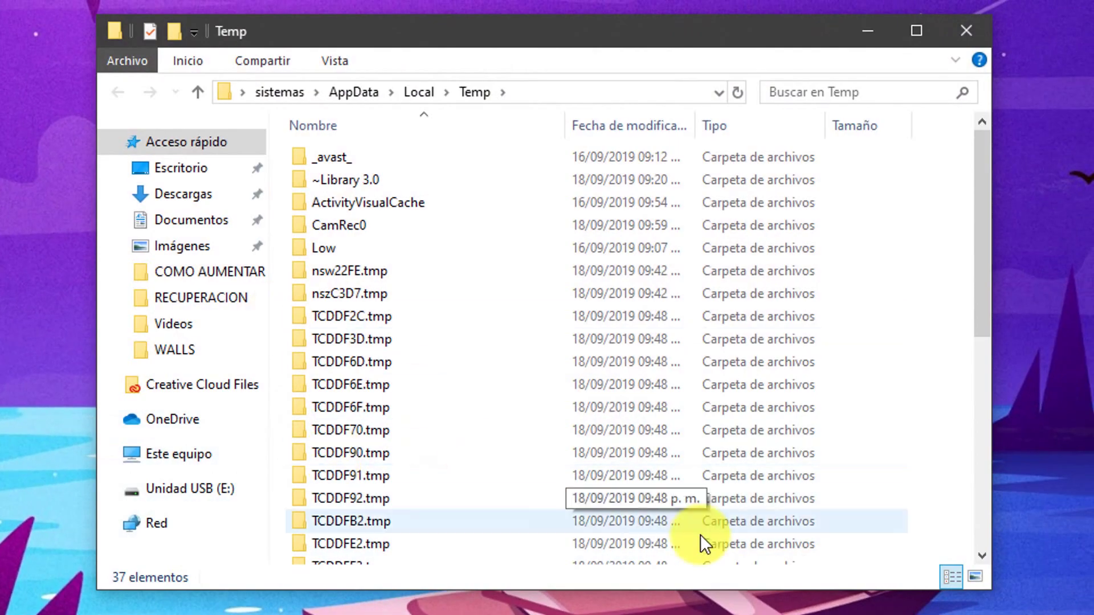
# - Select all files and folders in the Temp folder and delete them
pyautogui.scroll(-6, 705, 495)
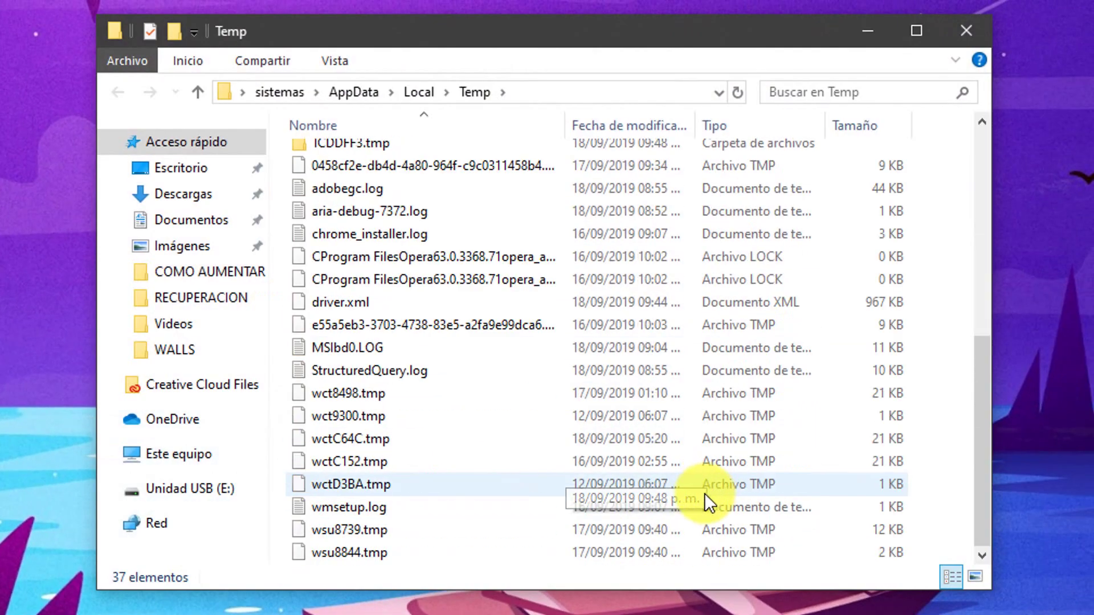
pyautogui.scroll(6, 621, 461)
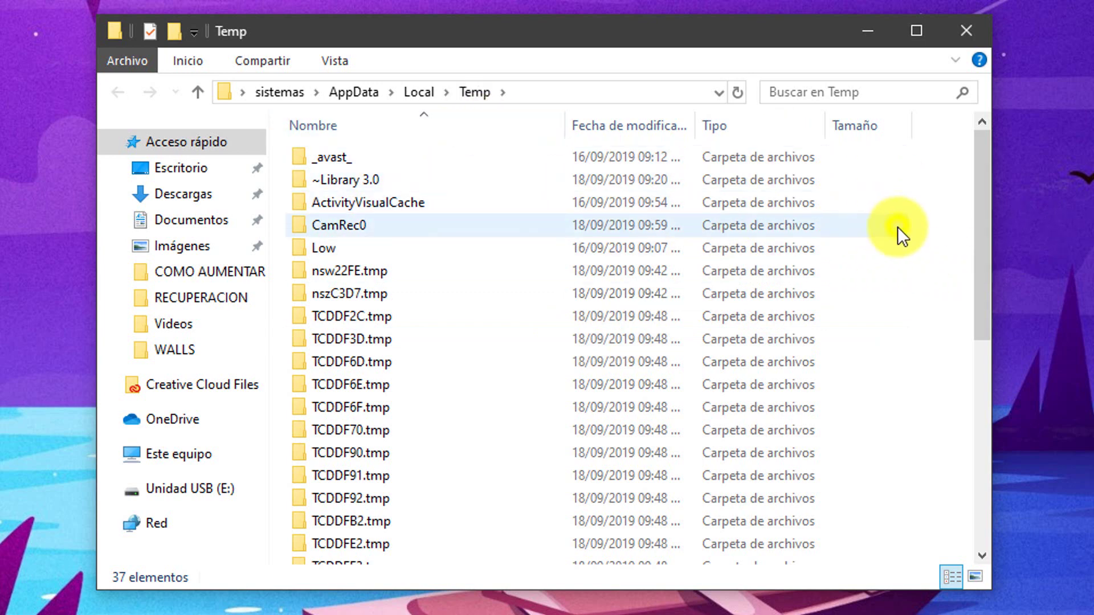
pyautogui.rightClick(898, 227)
pyautogui.click(903, 125)
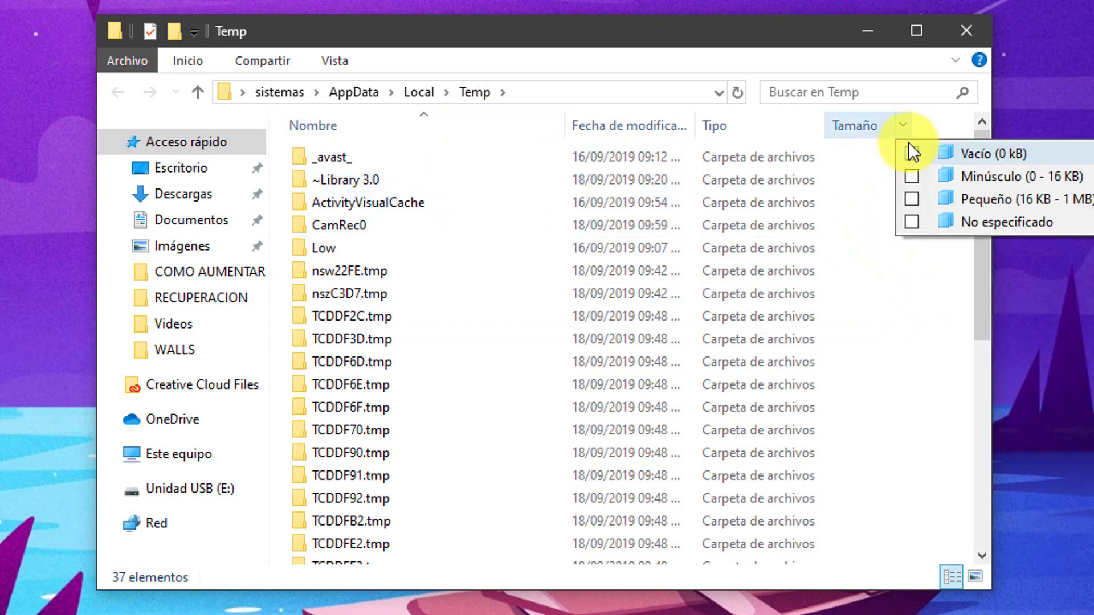
pyautogui.click(932, 362)
pyautogui.moveTo(929, 159); pyautogui.dragTo(299, 573)
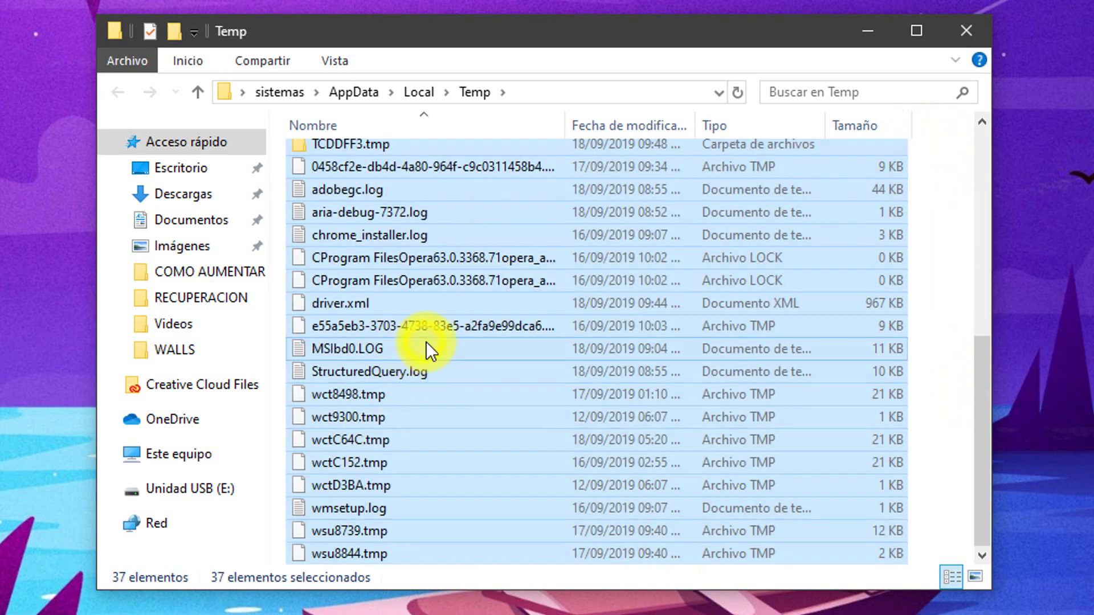
pyautogui.rightClick(425, 341)
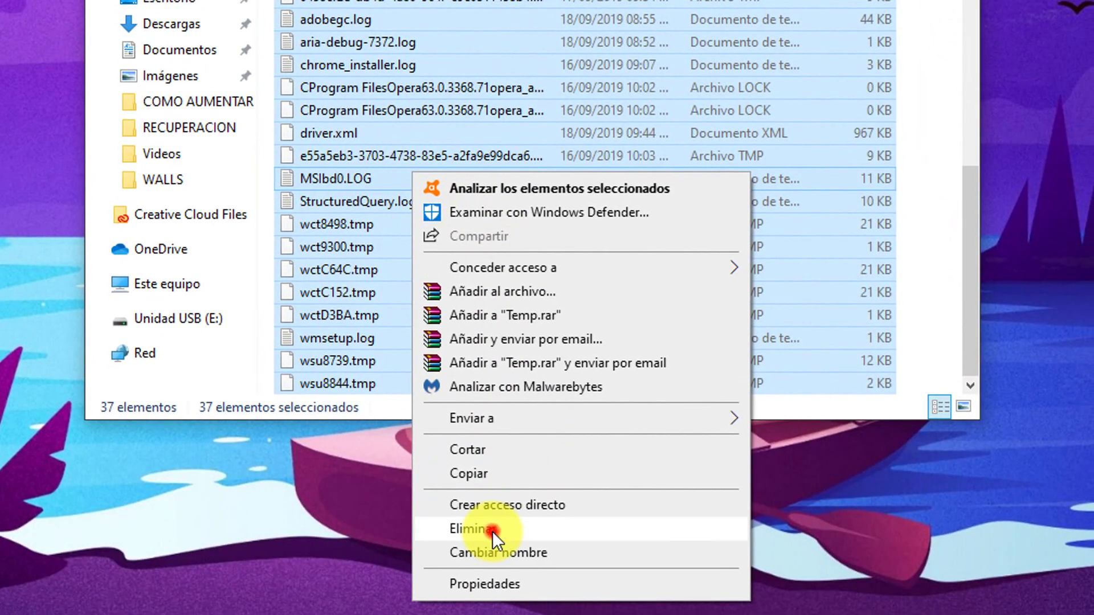
pyautogui.click(504, 614)
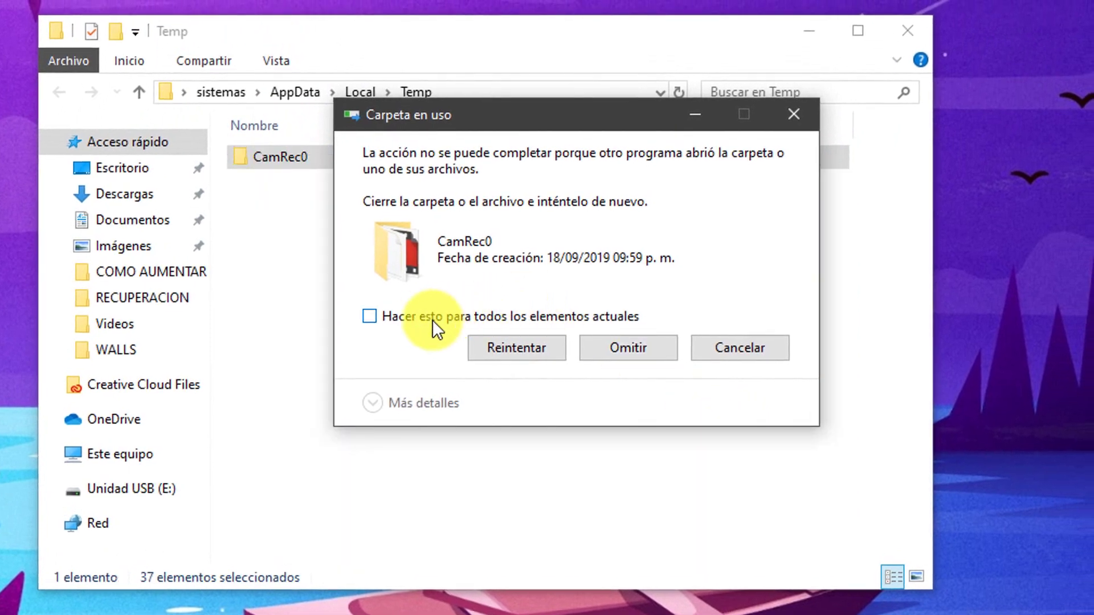
# - Retry deleting the in-use CamRec0 folder for all current items, skip it, and close the Temp window
pyautogui.click(433, 317)
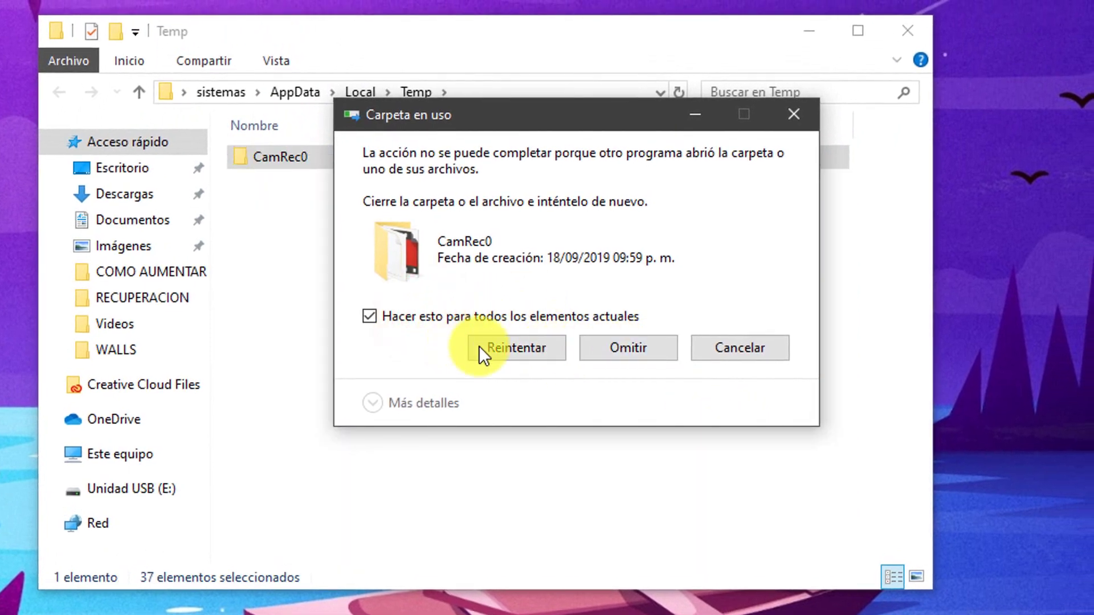
pyautogui.click(496, 348)
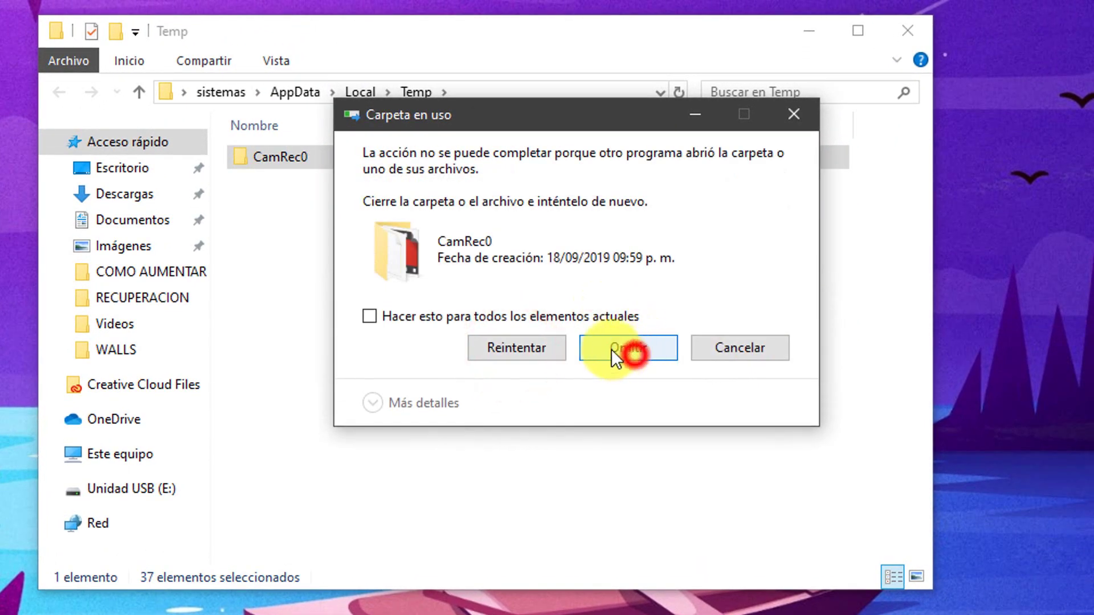
pyautogui.click(611, 350)
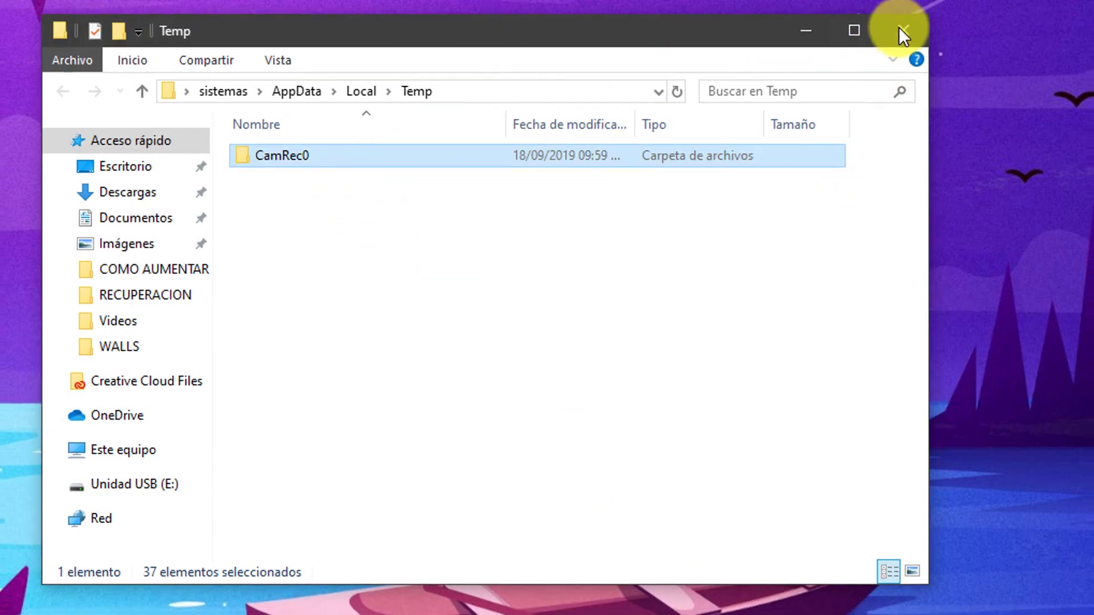
pyautogui.click(904, 30)
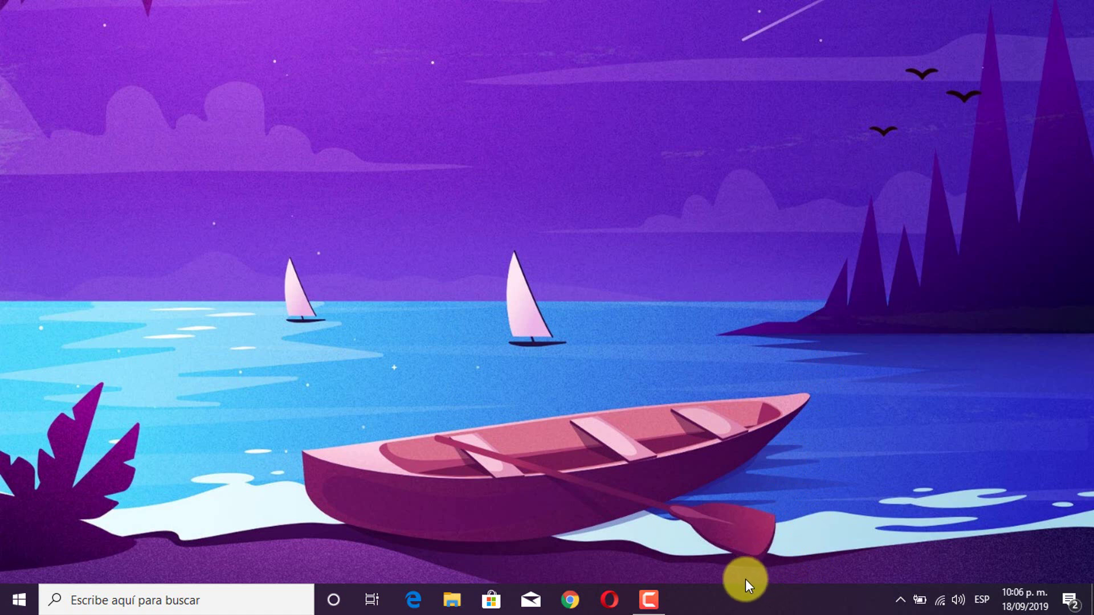
# - Switch to Google Chrome and open its Configuración page
pyautogui.click(570, 601)
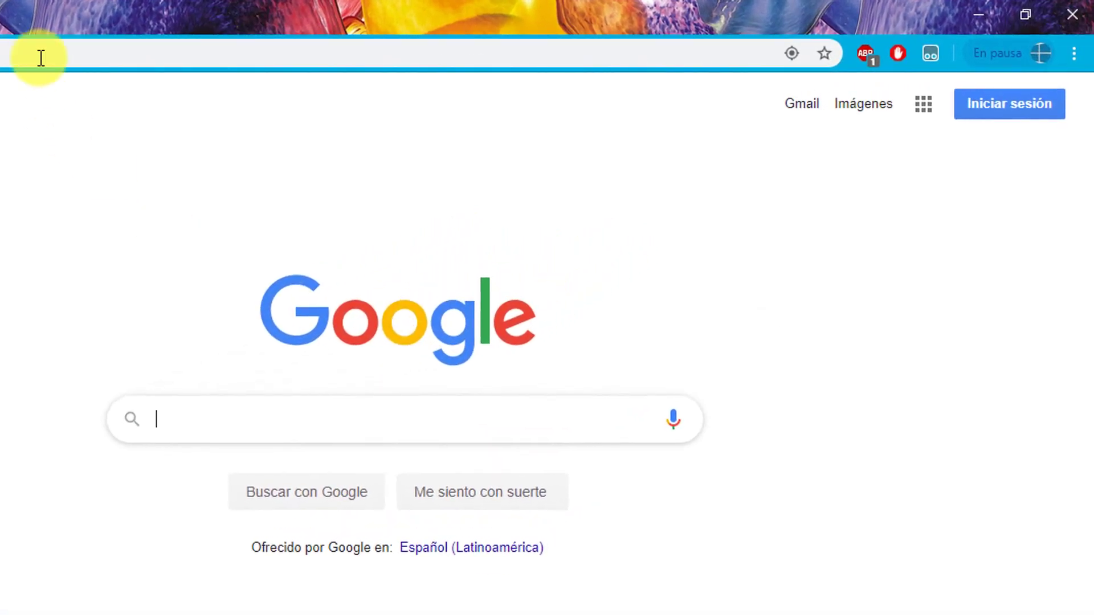
pyautogui.click(1074, 52)
pyautogui.click(867, 399)
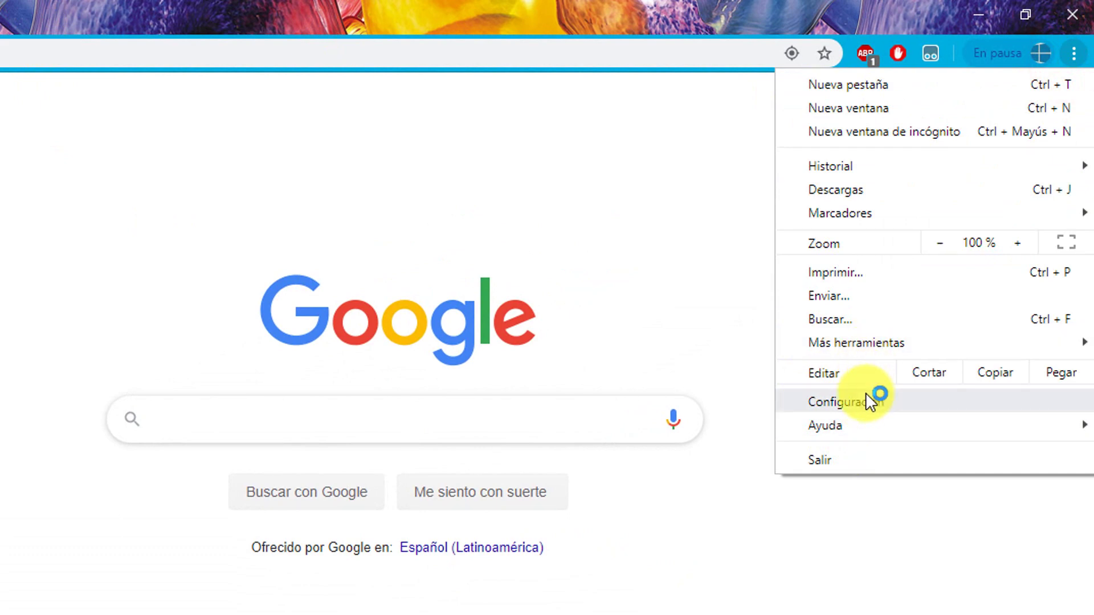
pyautogui.click(867, 400)
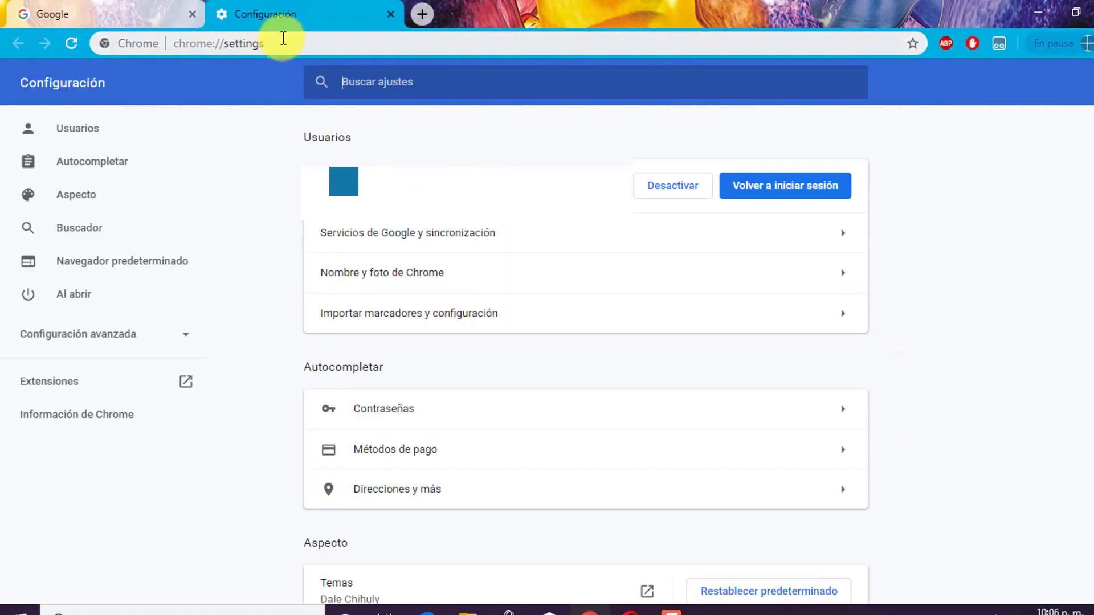
# - Replace settings with FLAGS in the page address and load the chrome://flags experiments page
pyautogui.moveTo(284, 38); pyautogui.dragTo(226, 45)
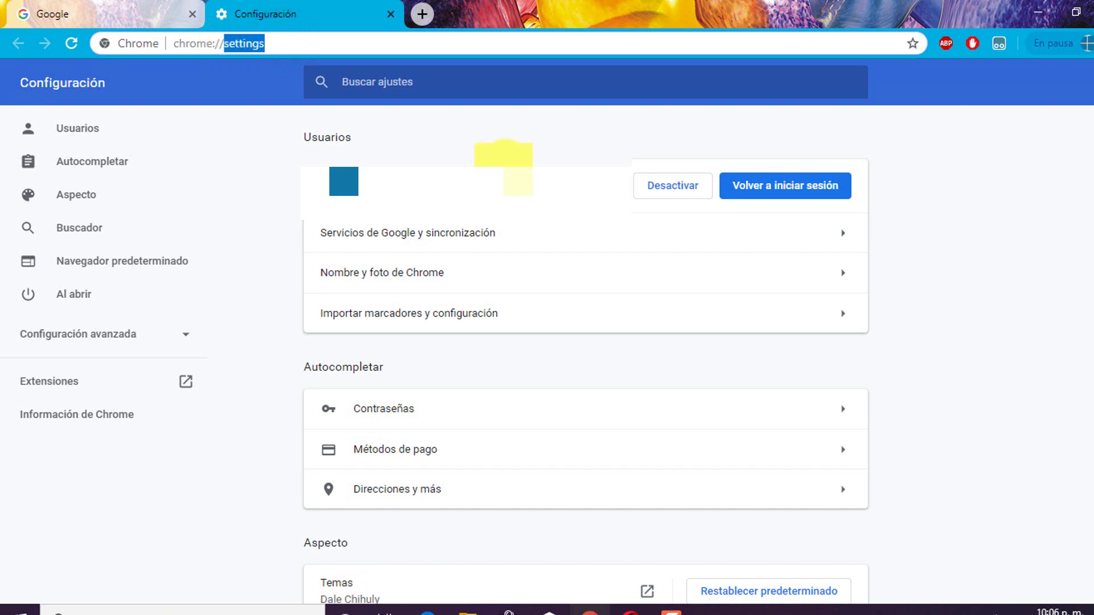
pyautogui.press('BackSpace')
pyautogui.write('F')
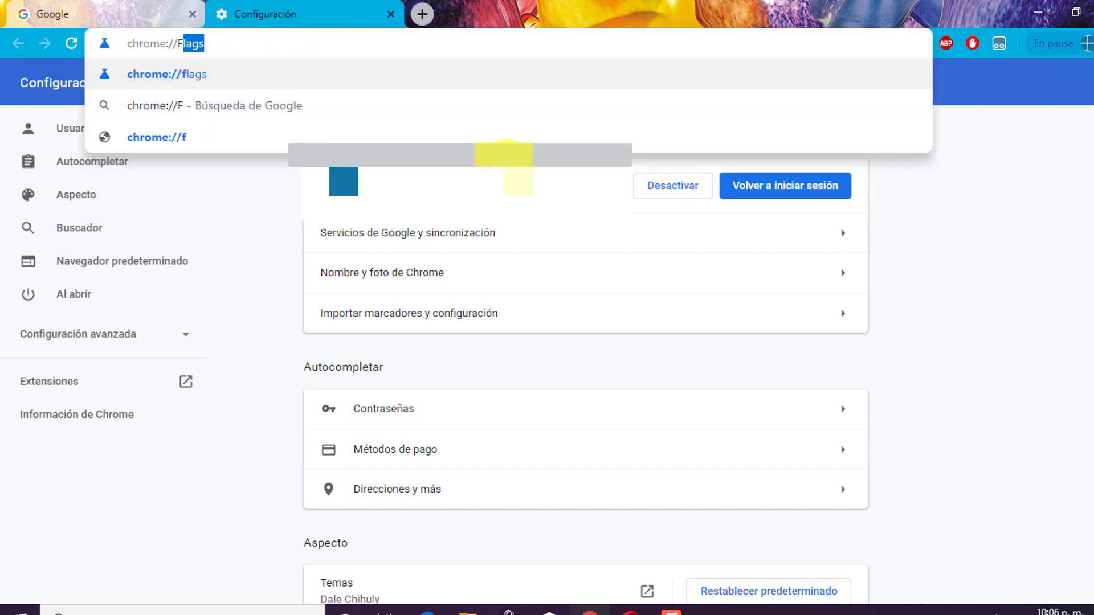
pyautogui.write('LAGS')
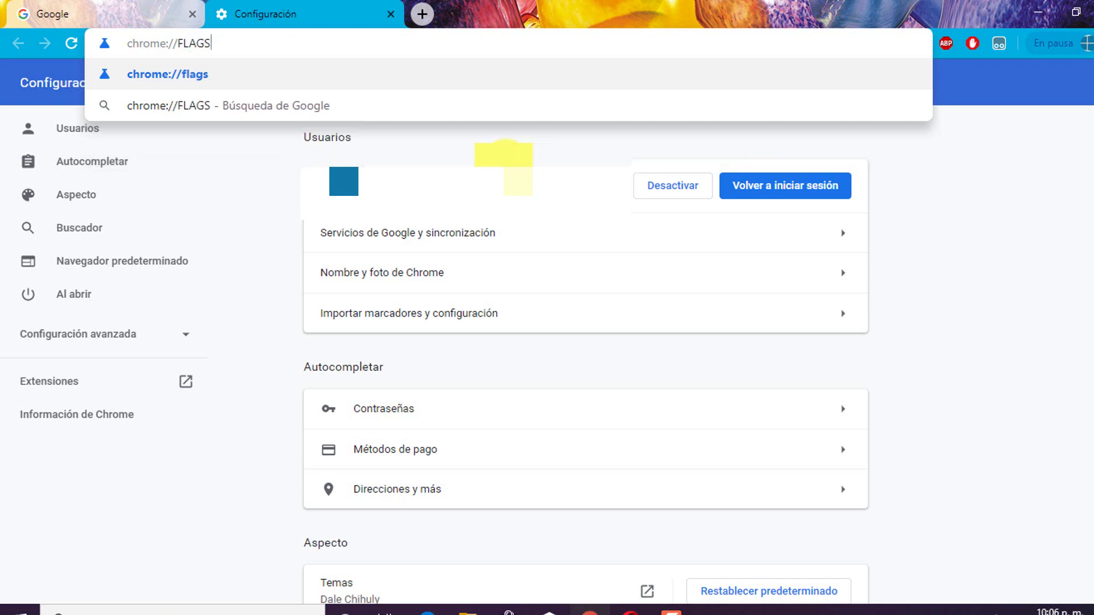
pyautogui.press('Return')
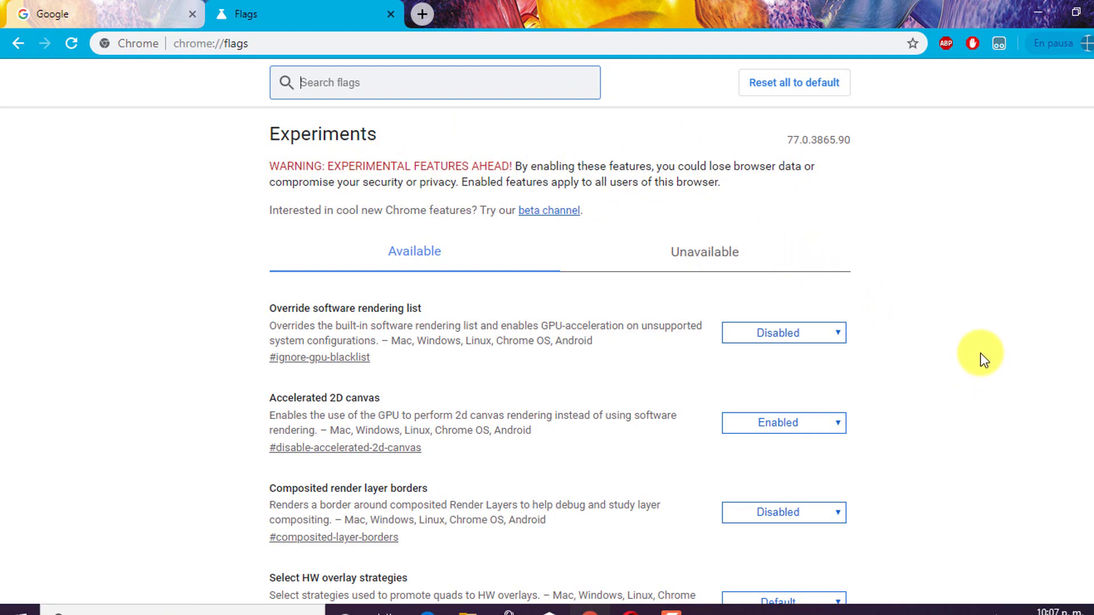
# - Set the Override software rendering list experiment to Enabled
pyautogui.click(833, 333)
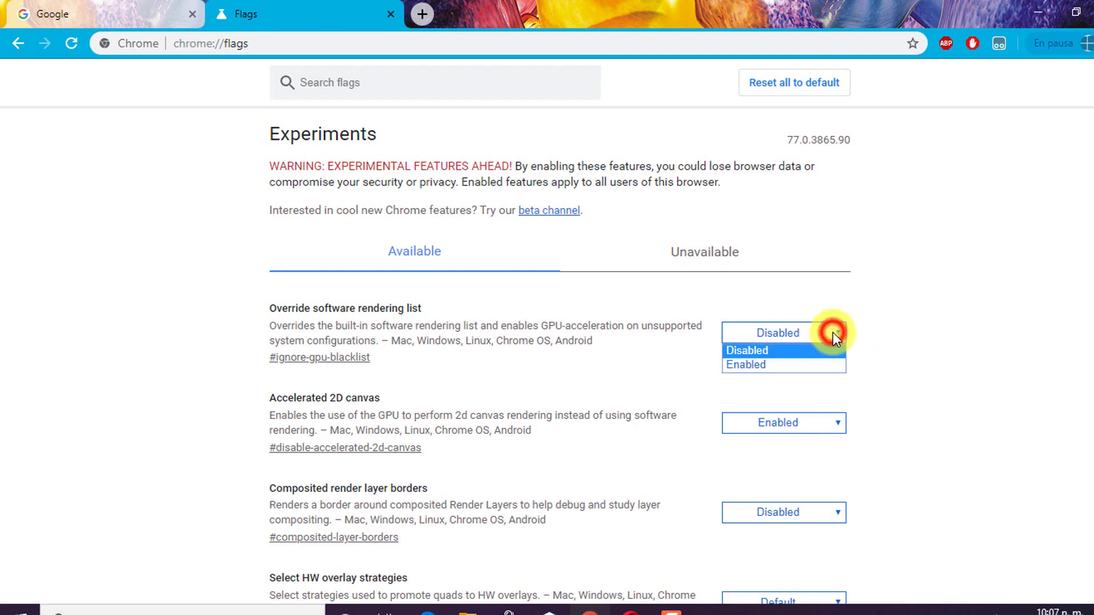
pyautogui.click(990, 374)
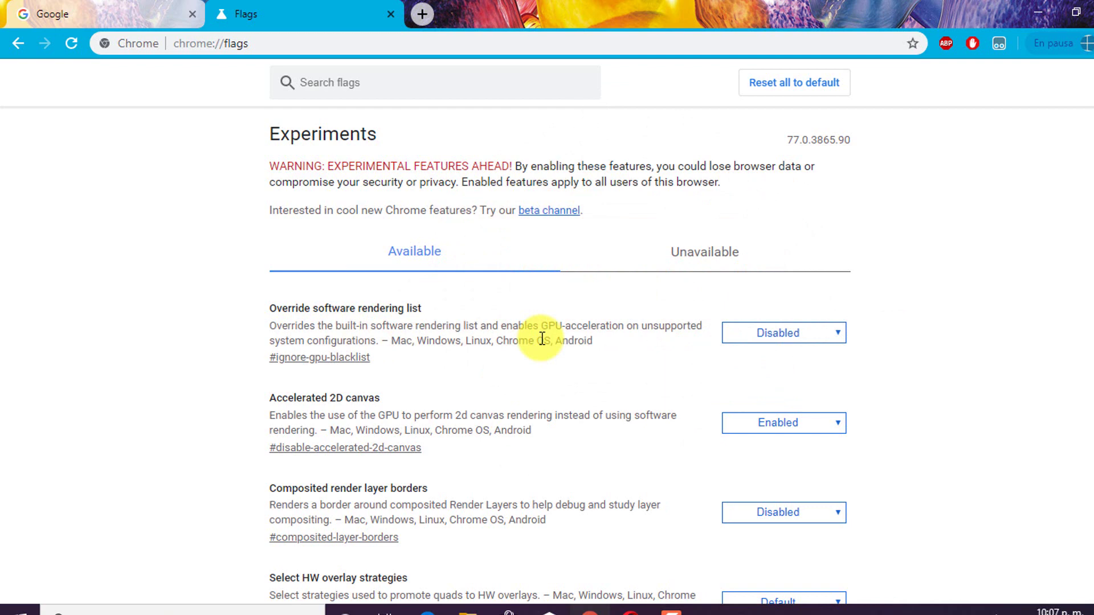
pyautogui.click(829, 333)
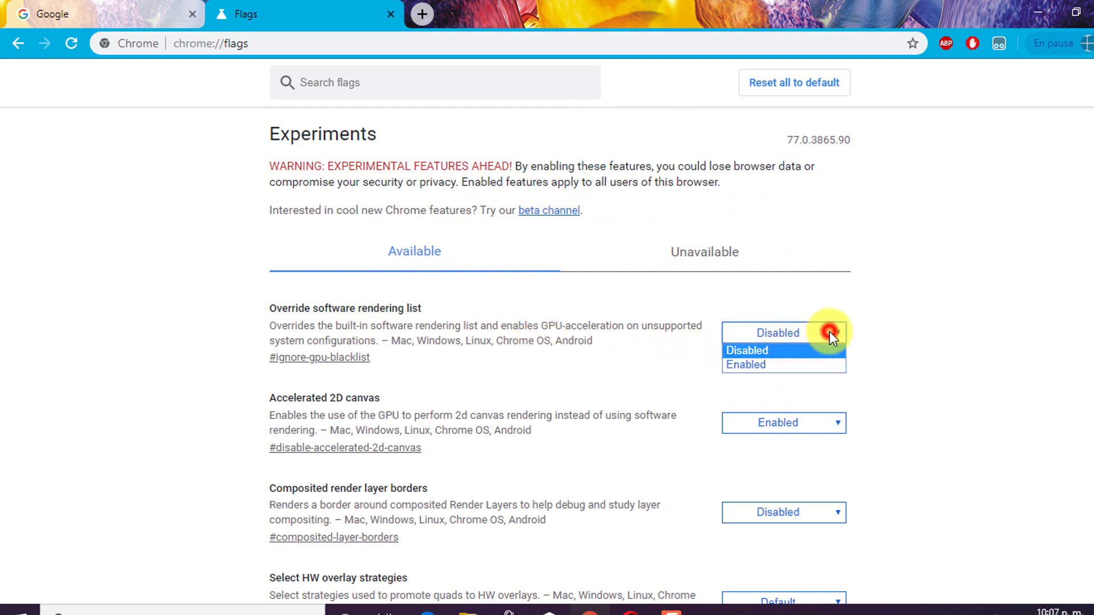
pyautogui.click(751, 365)
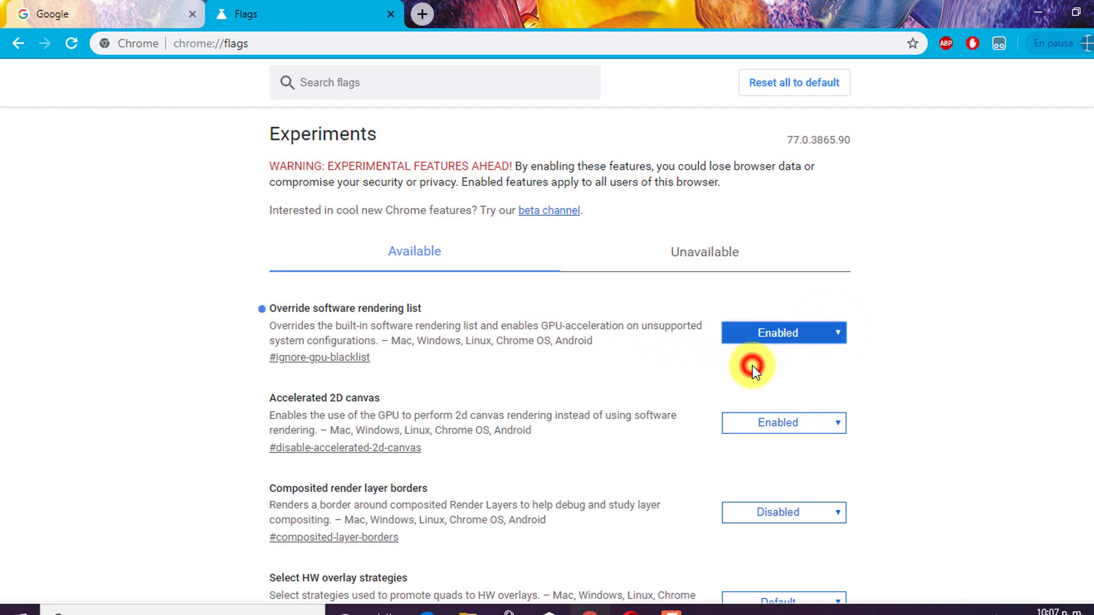